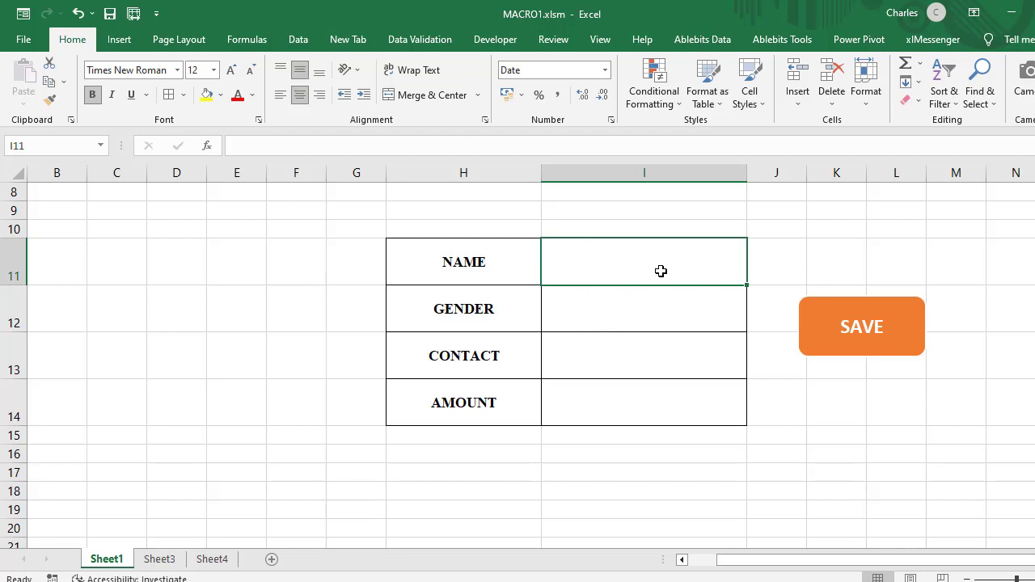
{"action": "left_click", "coordinate": [645, 321]}
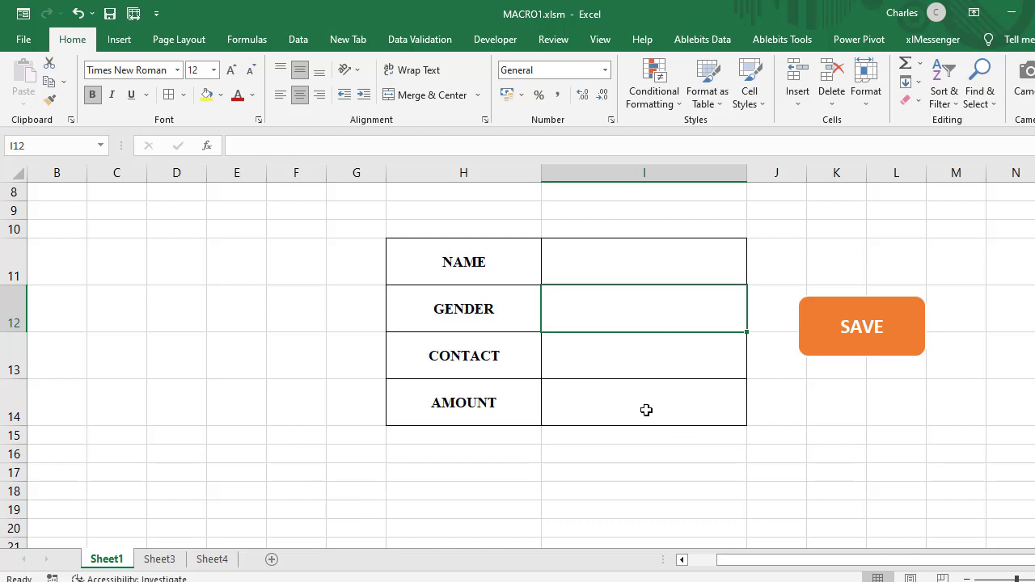
{"action": "left_click", "coordinate": [653, 268]}
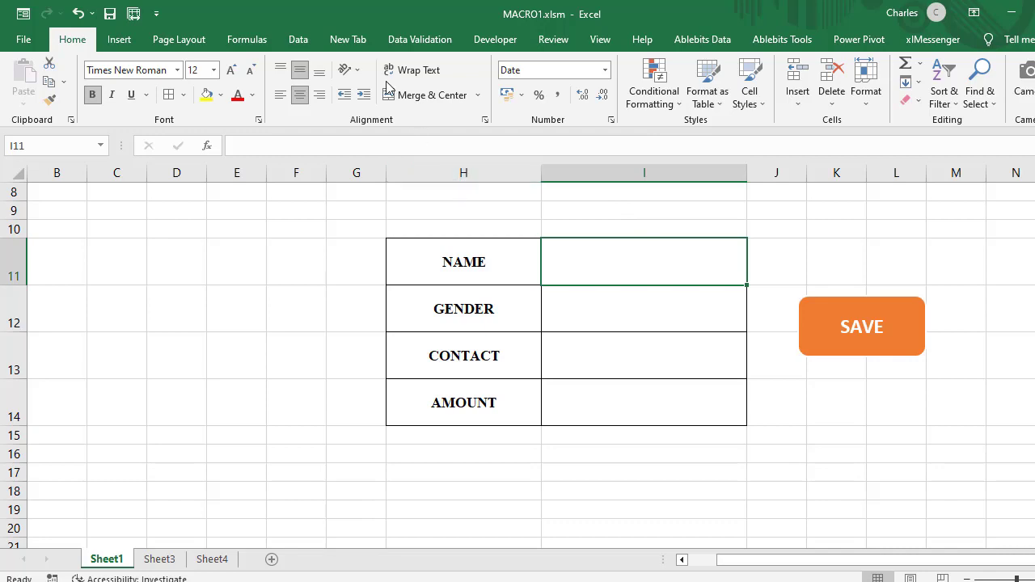
Step: Try to add the Data Validation command from the All Commands list to the Home tab of the ribbon
{"action": "right_click", "coordinate": [428, 46]}
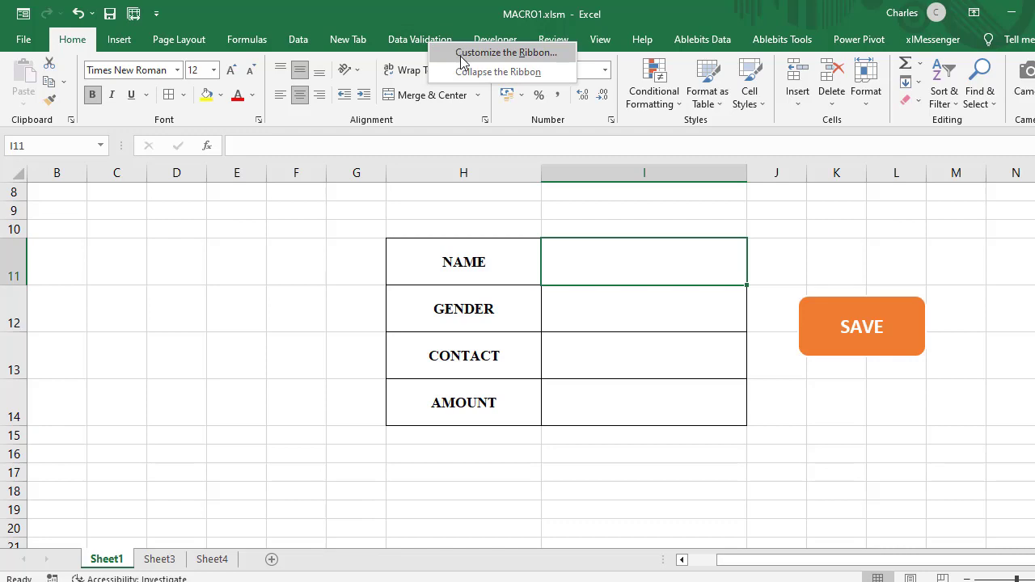
{"action": "left_click", "coordinate": [460, 54]}
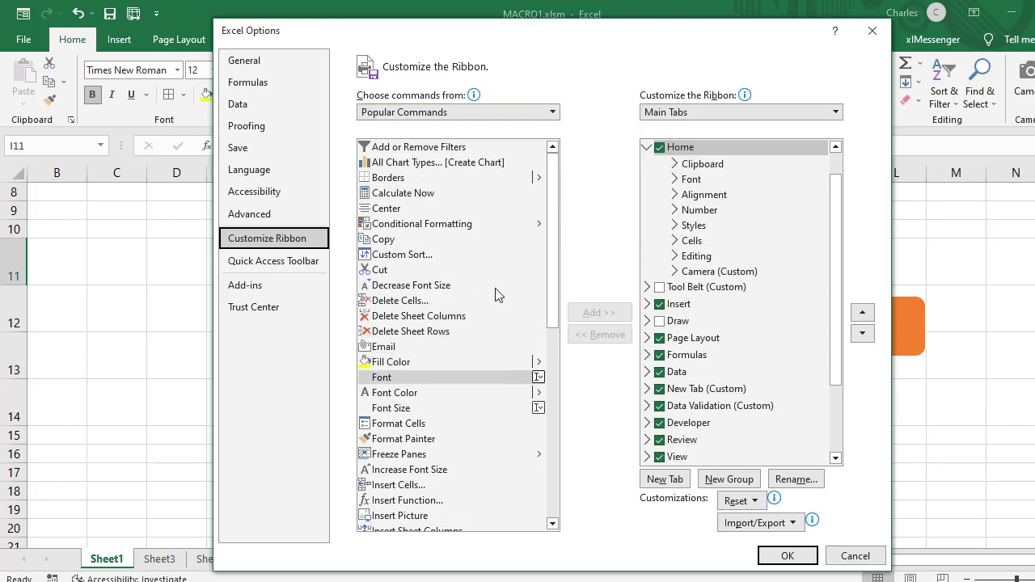
{"action": "left_click", "coordinate": [555, 116]}
{"action": "left_click", "coordinate": [428, 164]}
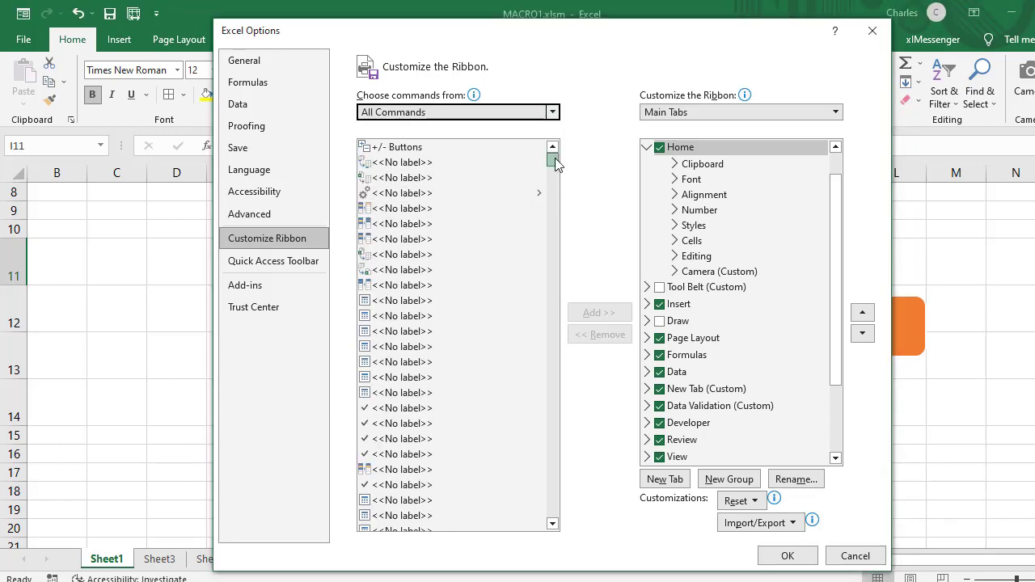
{"action": "mouse_move", "coordinate": [556, 163]}
{"action": "left_mouse_down"}
{"action": "mouse_move", "coordinate": [544, 301]}
{"action": "mouse_move", "coordinate": [548, 251]}
{"action": "left_mouse_up"}
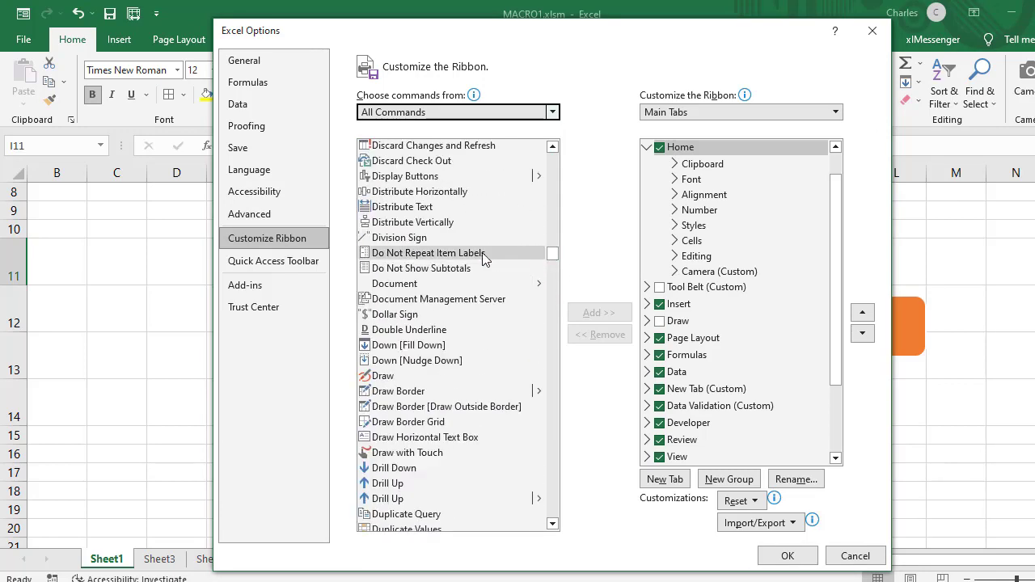
{"action": "scroll", "coordinate": [426, 232], "scroll_direction": "up", "scroll_amount": 4}
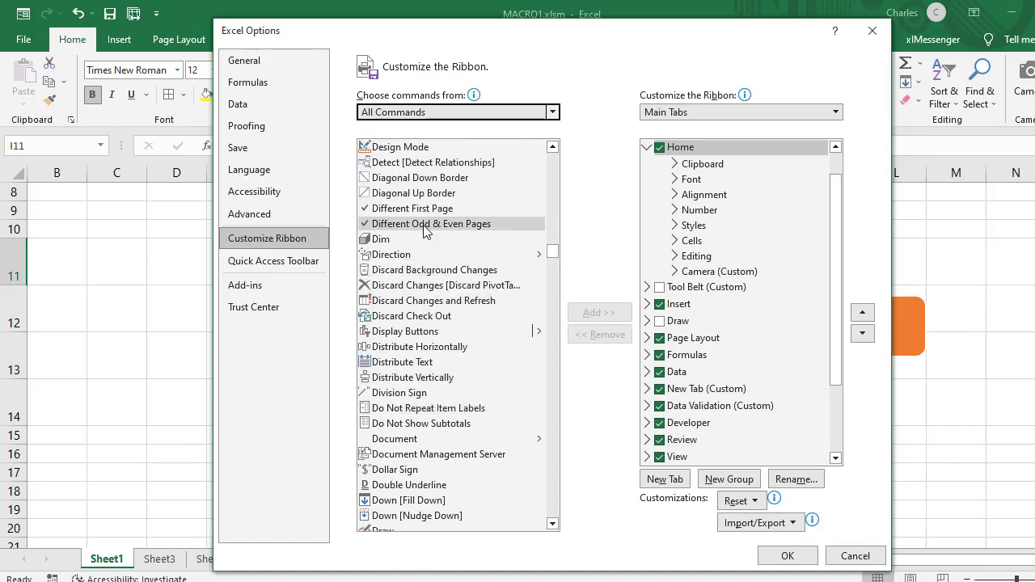
{"action": "scroll", "coordinate": [427, 231], "scroll_direction": "up", "scroll_amount": 3}
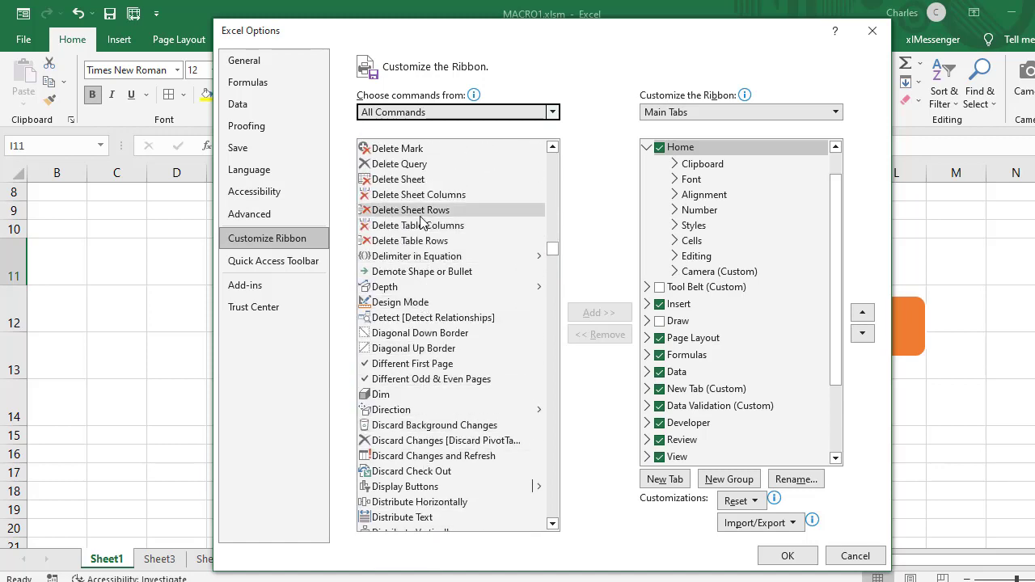
{"action": "scroll", "coordinate": [420, 218], "scroll_direction": "up", "scroll_amount": 8}
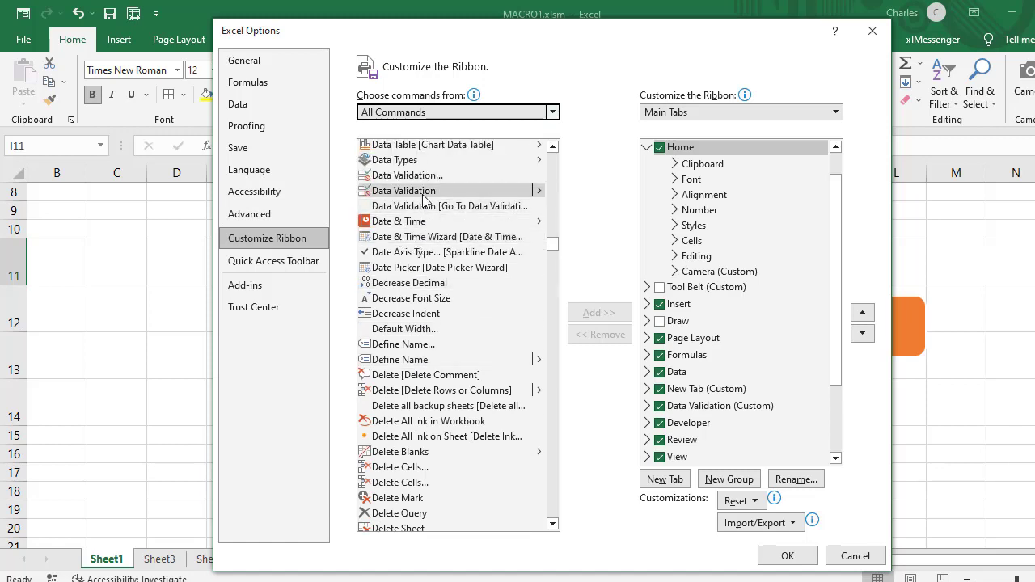
{"action": "left_click", "coordinate": [405, 175]}
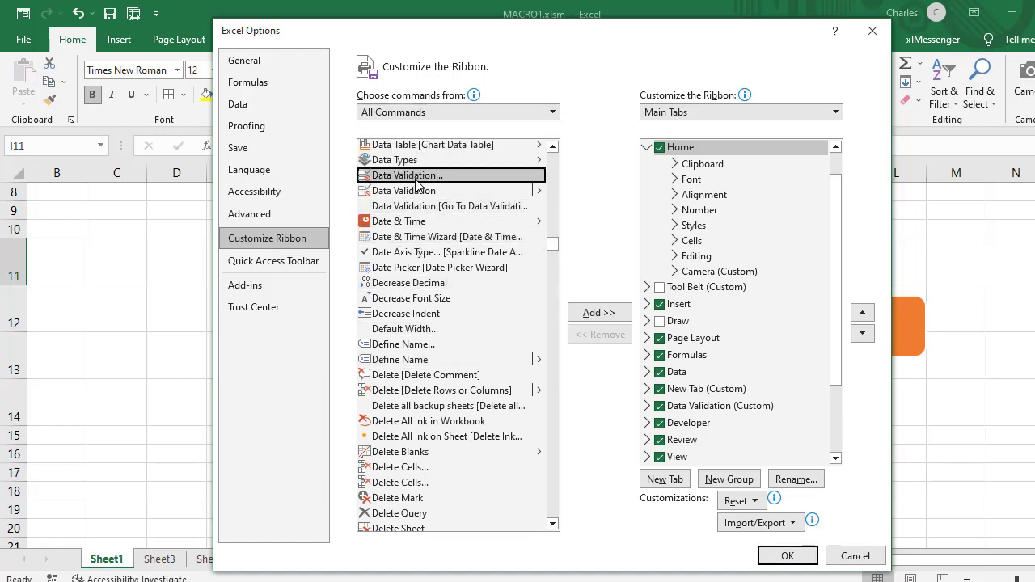
{"action": "left_click", "coordinate": [599, 315]}
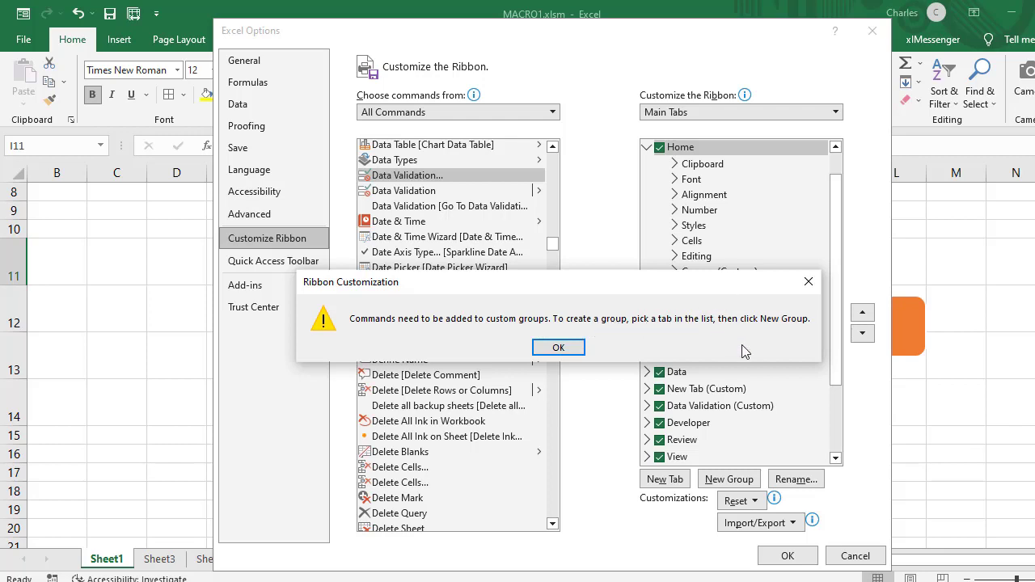
{"action": "left_click", "coordinate": [558, 347]}
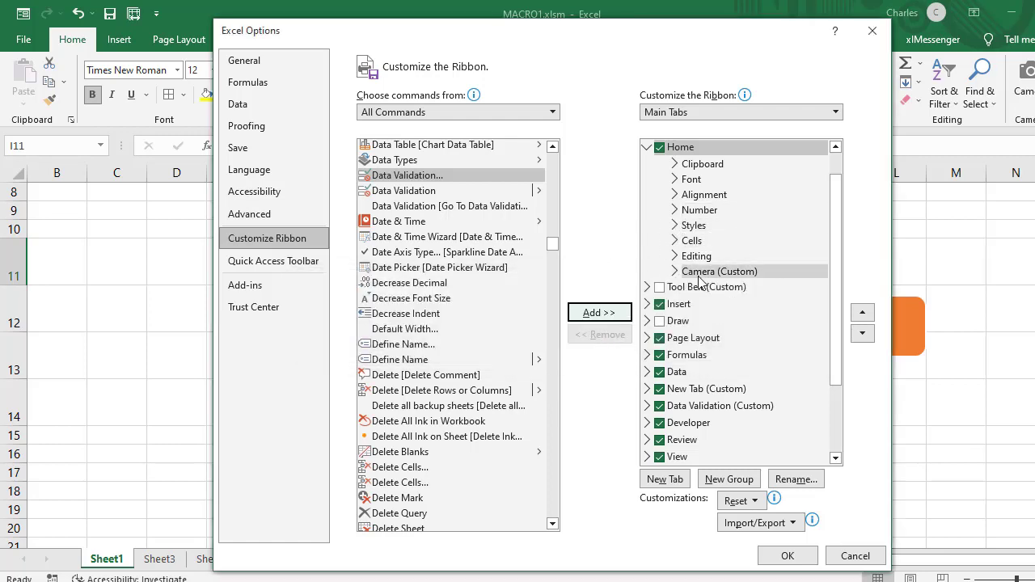
Step: Choose the custom New Group under the Data tab as the command's target, and close the ribbon customization without applying it
{"action": "left_click", "coordinate": [689, 372]}
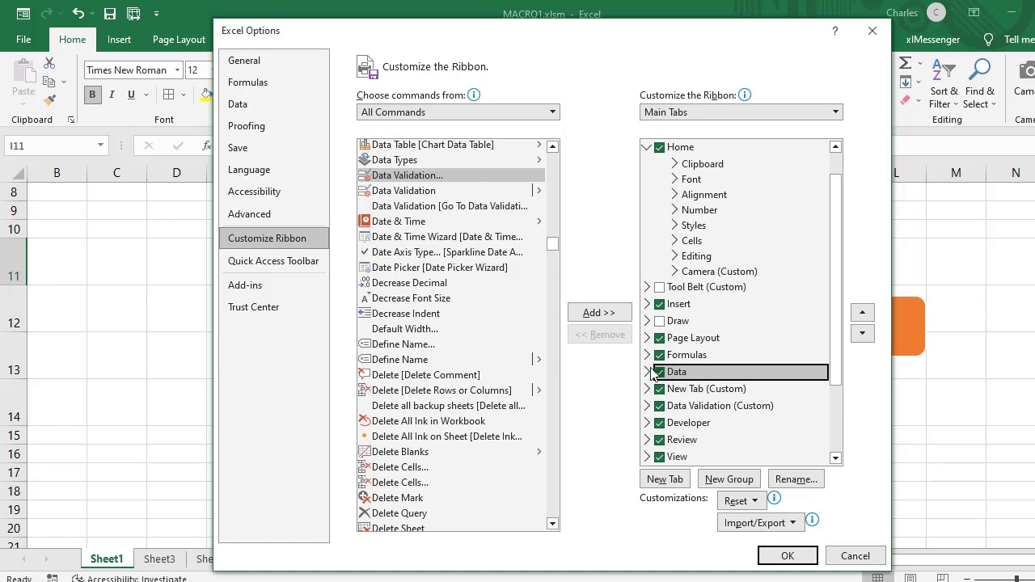
{"action": "left_click", "coordinate": [651, 372]}
{"action": "scroll", "coordinate": [706, 378], "scroll_direction": "down", "scroll_amount": 1}
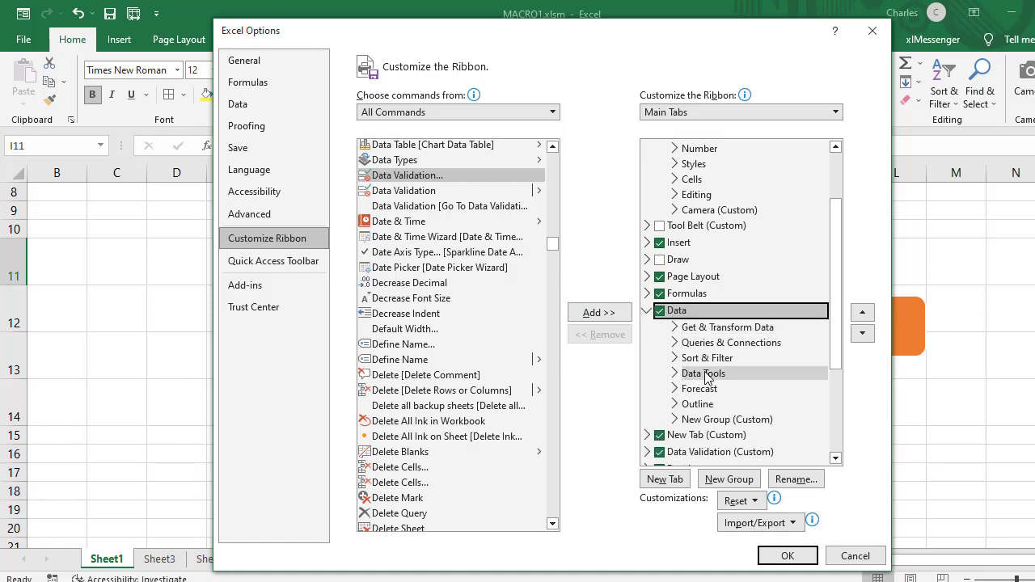
{"action": "right_click", "coordinate": [741, 318]}
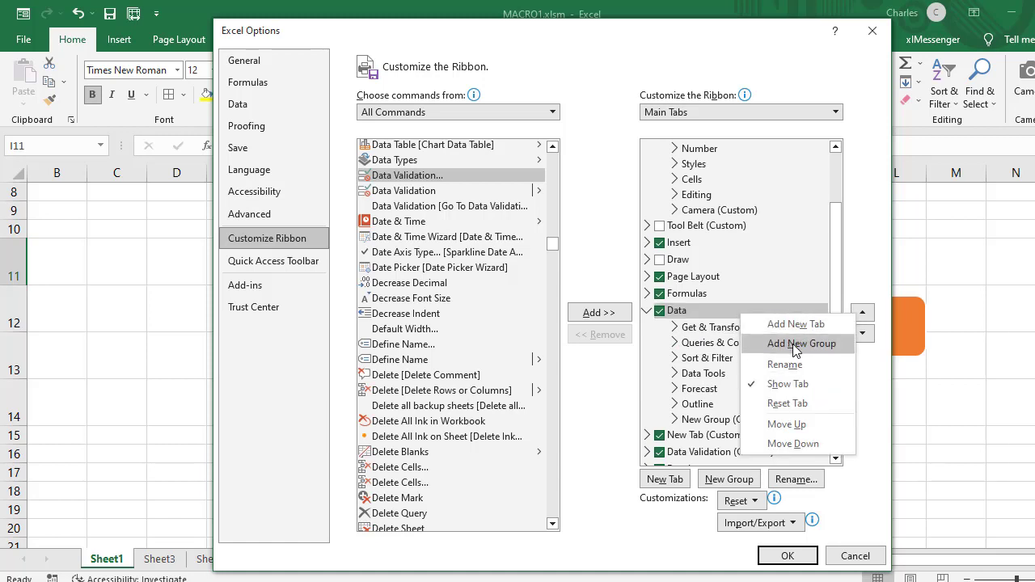
{"action": "left_click", "coordinate": [703, 423]}
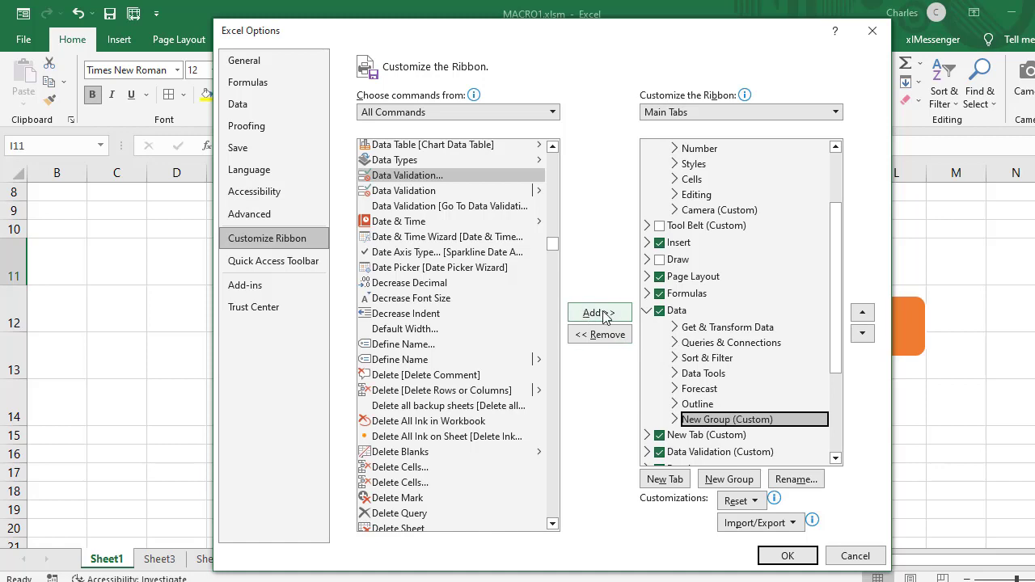
{"action": "left_click", "coordinate": [872, 31]}
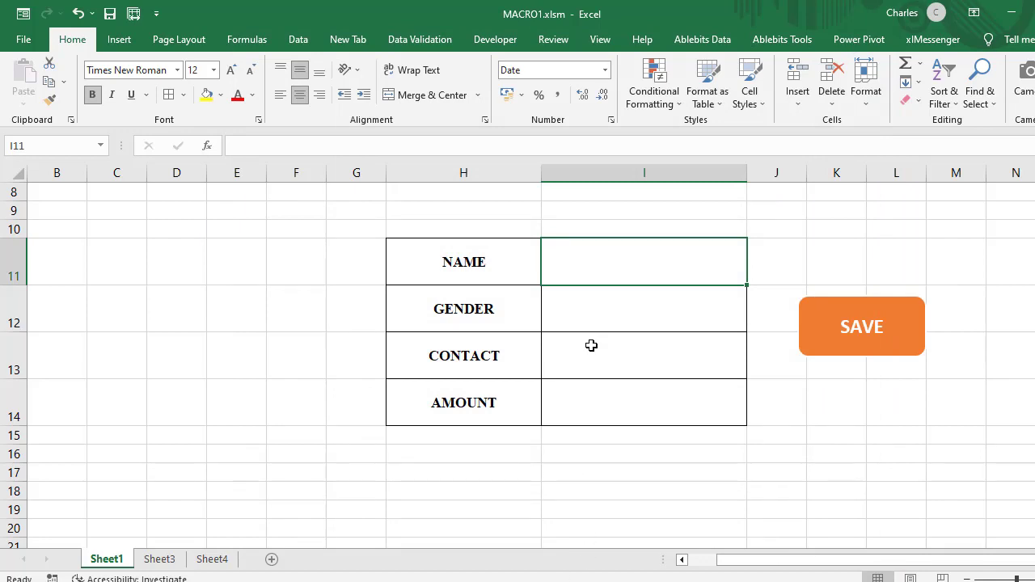
Step: Apply list data validation to the NAME entry cell I11, using Sheet3 cells B13:B121 as the source
{"action": "left_click", "coordinate": [441, 41]}
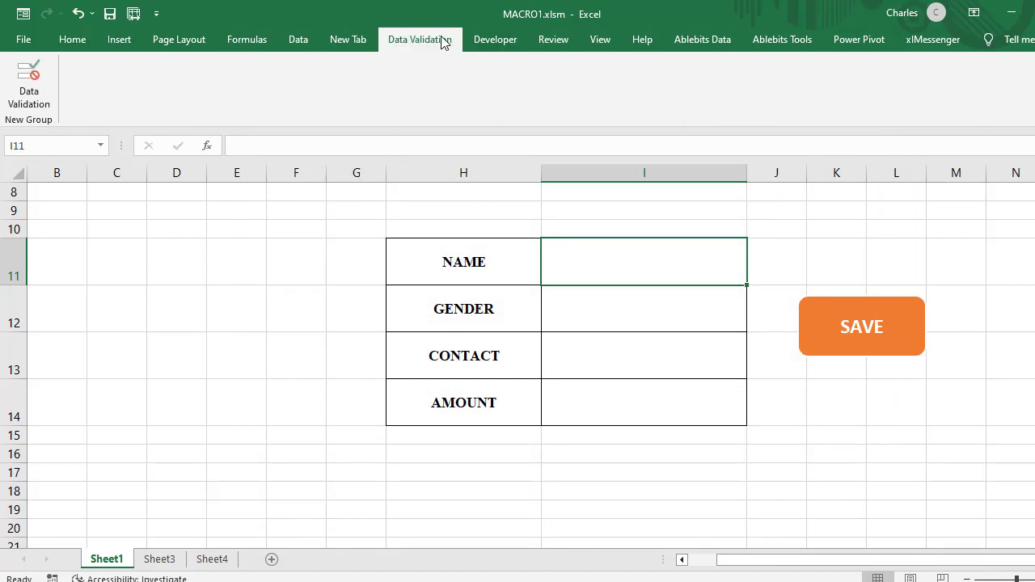
{"action": "left_click", "coordinate": [31, 95]}
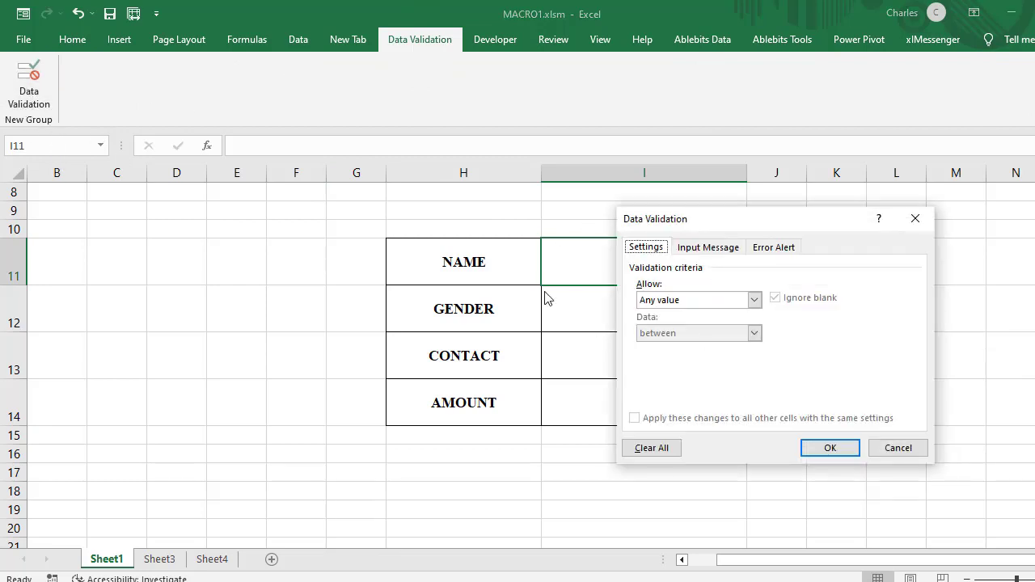
{"action": "left_click", "coordinate": [754, 300]}
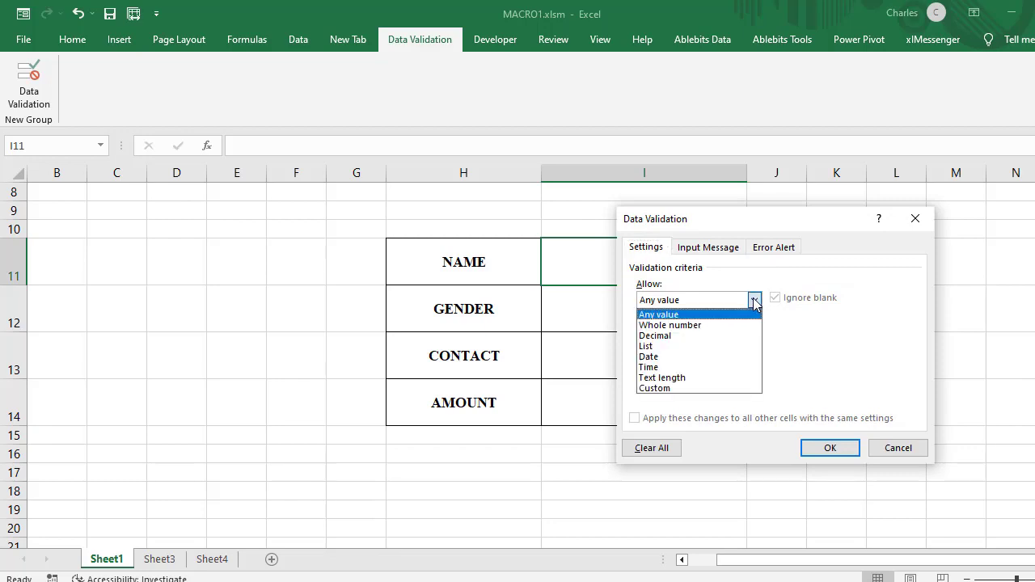
{"action": "left_click", "coordinate": [655, 346]}
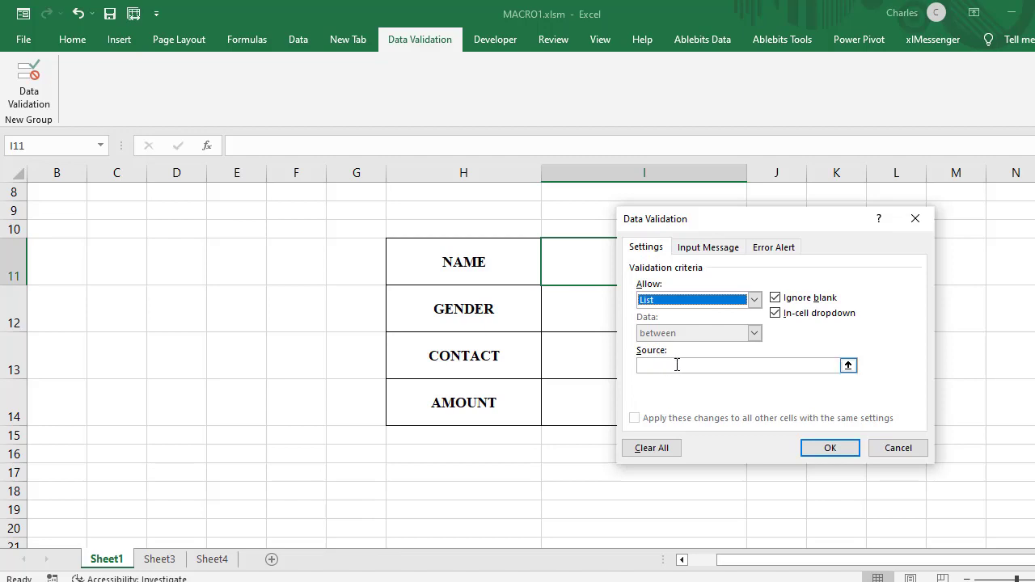
{"action": "left_click", "coordinate": [678, 365]}
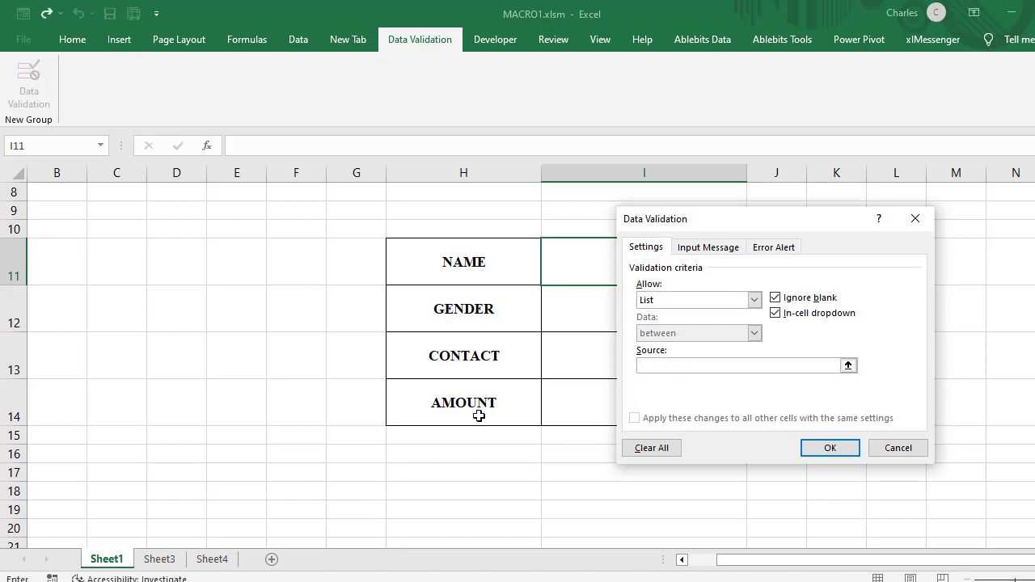
{"action": "left_click", "coordinate": [212, 560]}
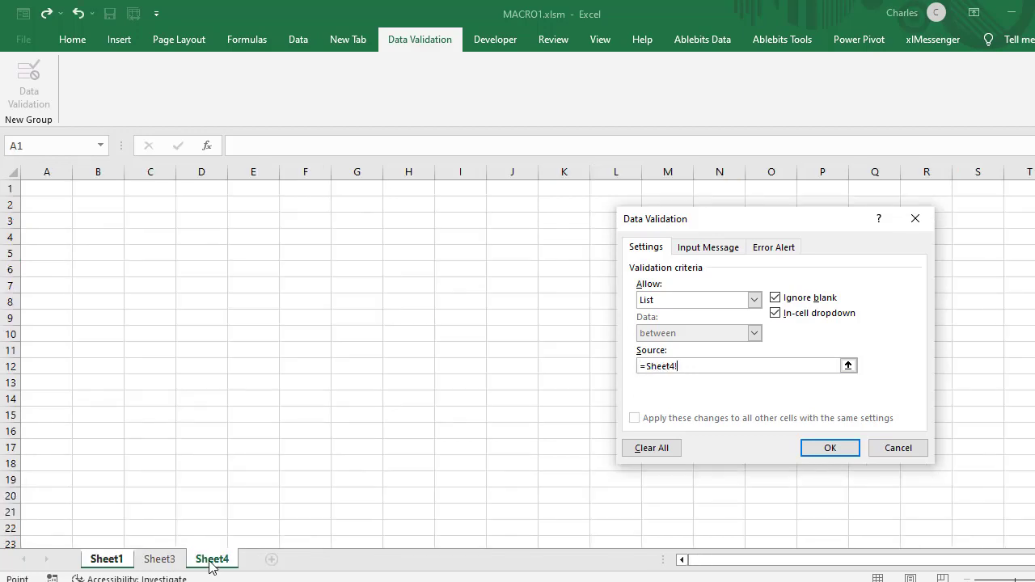
{"action": "left_click", "coordinate": [166, 561]}
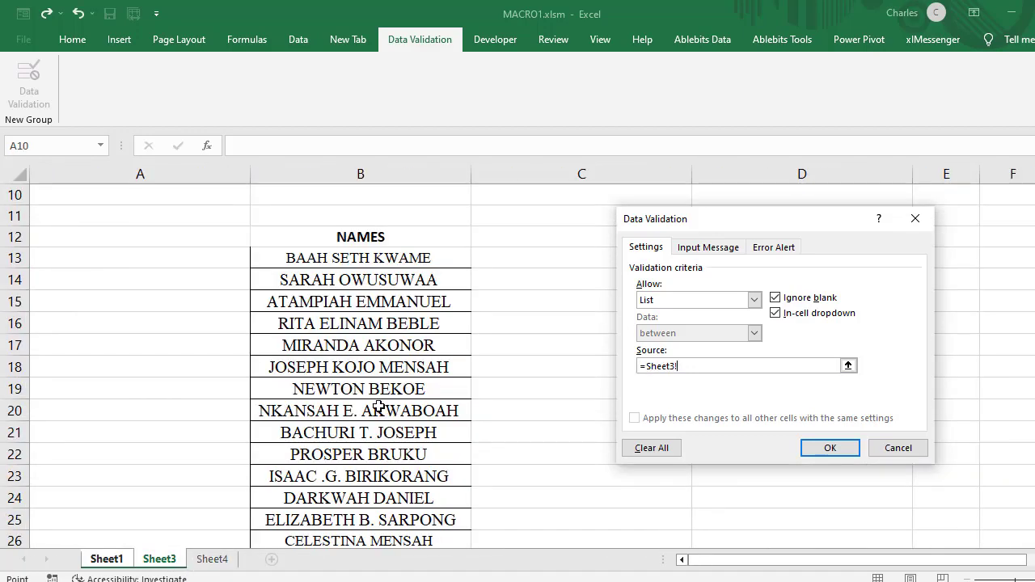
{"action": "left_click_drag", "start_coordinate": [358, 258], "coordinate": [436, 370]}
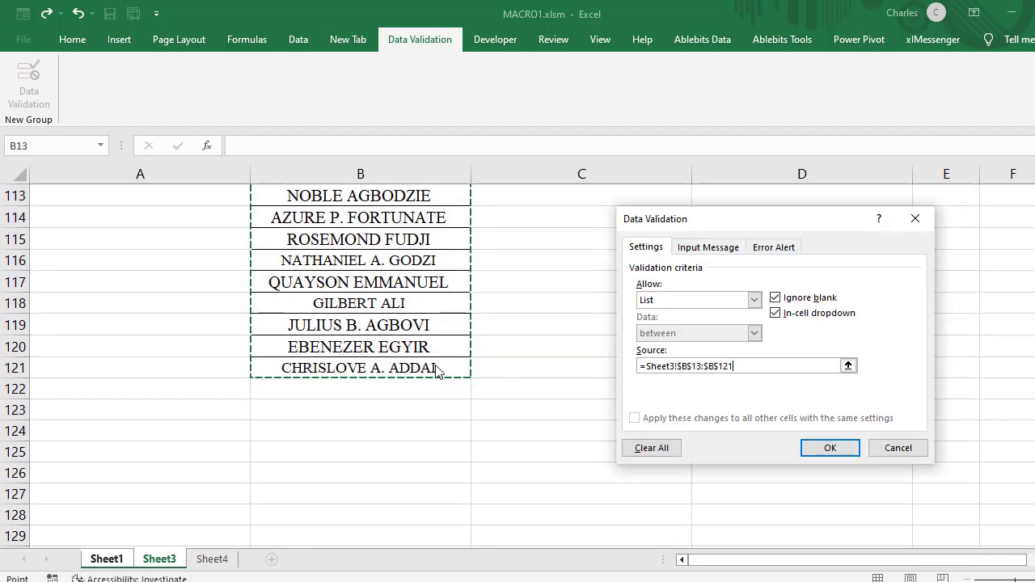
{"action": "left_click", "coordinate": [828, 449]}
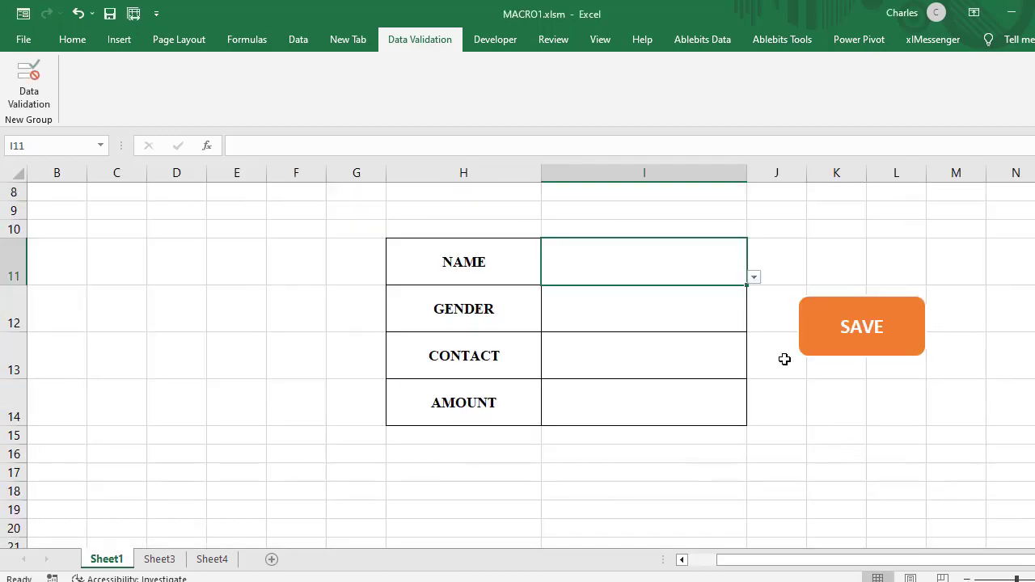
Step: Test the drop-down in cell I11 by choosing several different names in turn, finishing with one near the end of the list
{"action": "left_click", "coordinate": [754, 279]}
{"action": "left_click", "coordinate": [656, 351]}
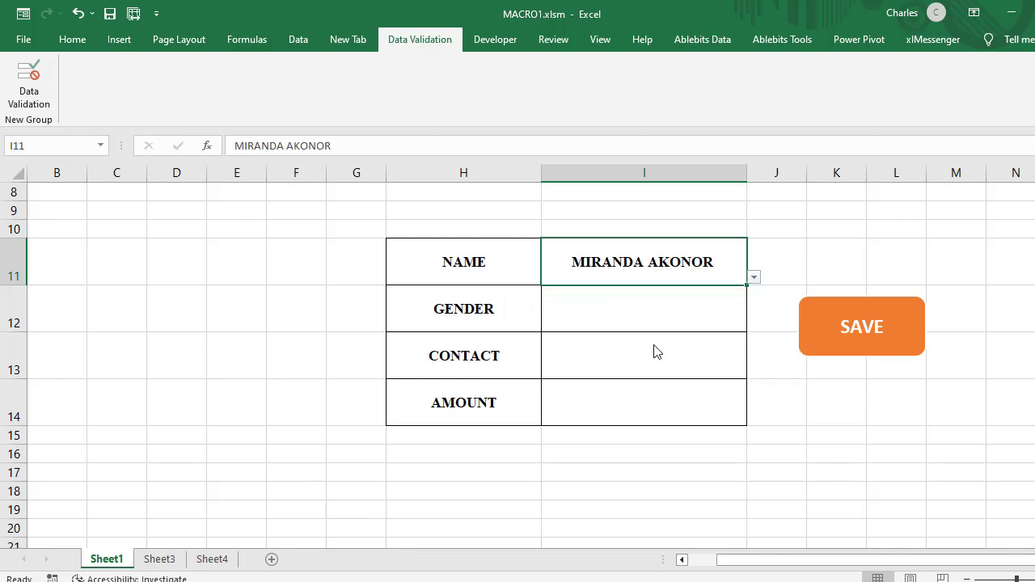
{"action": "left_click", "coordinate": [754, 277]}
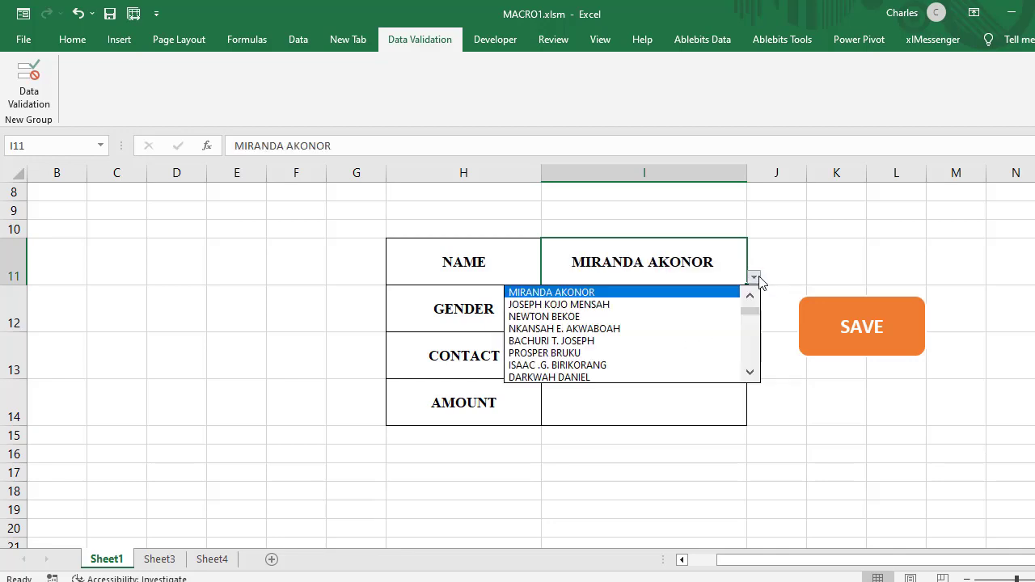
{"action": "left_click", "coordinate": [647, 376]}
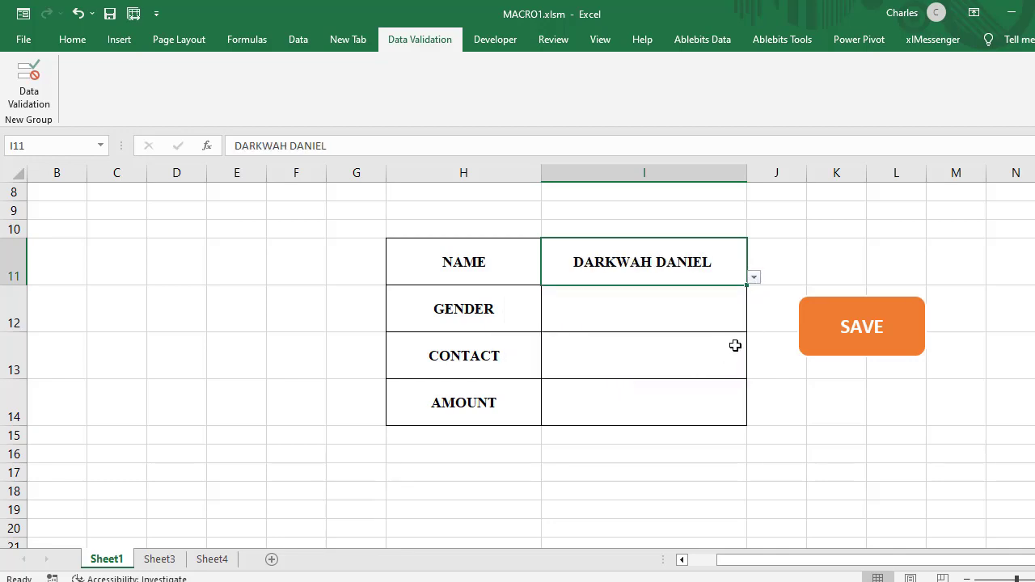
{"action": "left_click", "coordinate": [754, 278]}
{"action": "left_click", "coordinate": [750, 373]}
{"action": "left_click", "coordinate": [750, 372]}
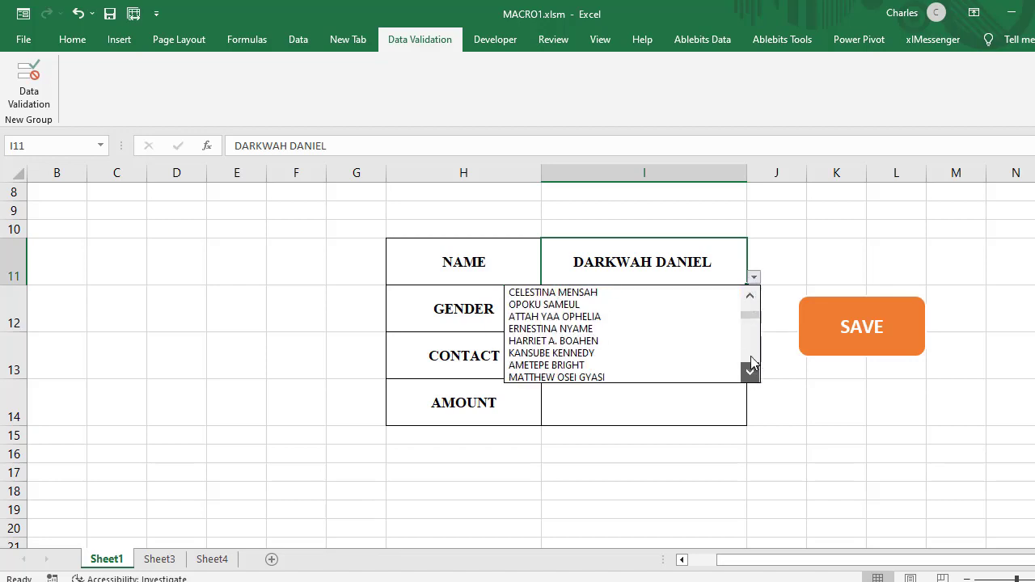
{"action": "left_click", "coordinate": [752, 342]}
{"action": "left_click", "coordinate": [752, 341]}
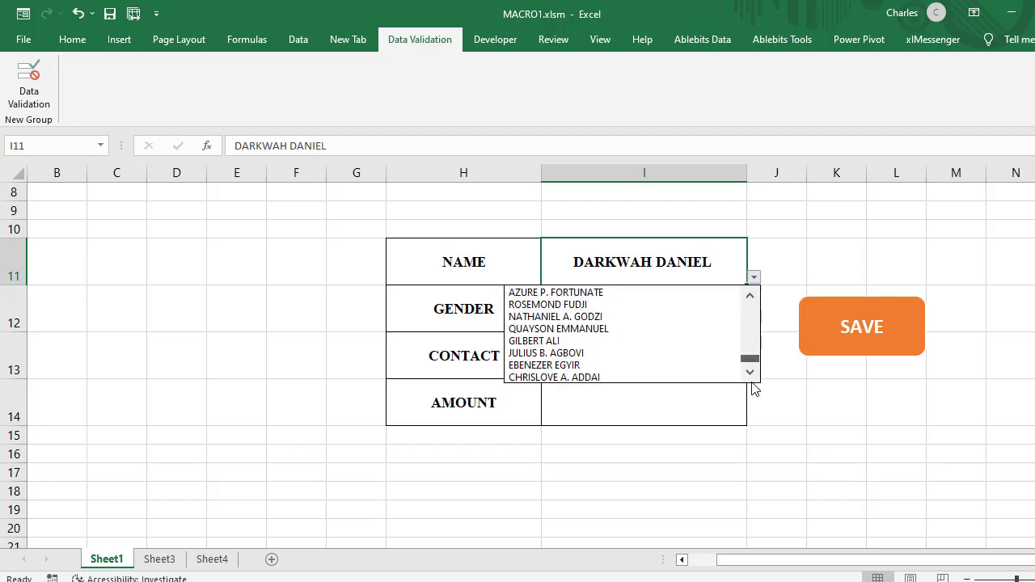
{"action": "left_click", "coordinate": [610, 377]}
{"action": "left_click", "coordinate": [754, 277]}
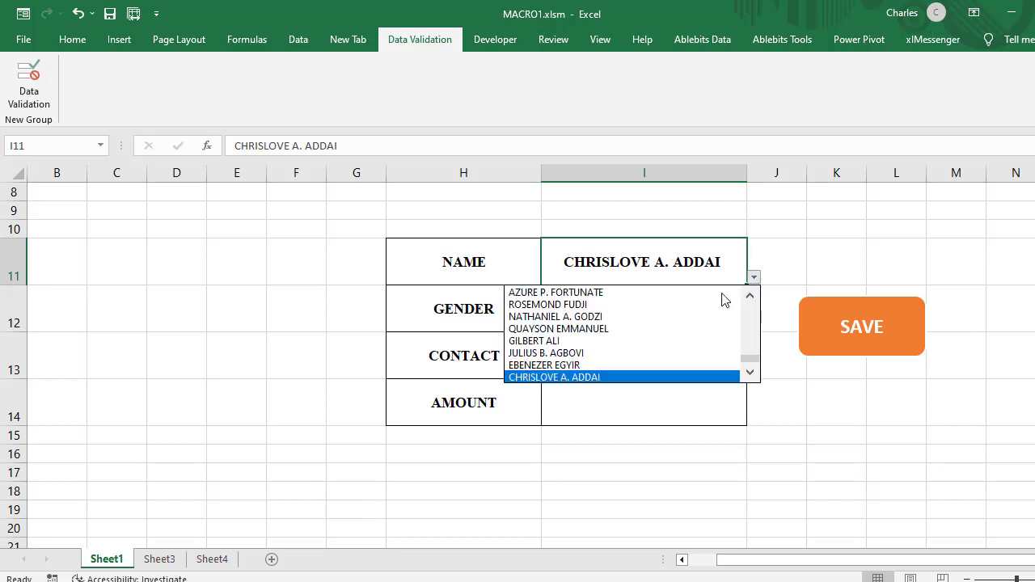
{"action": "left_click", "coordinate": [732, 339]}
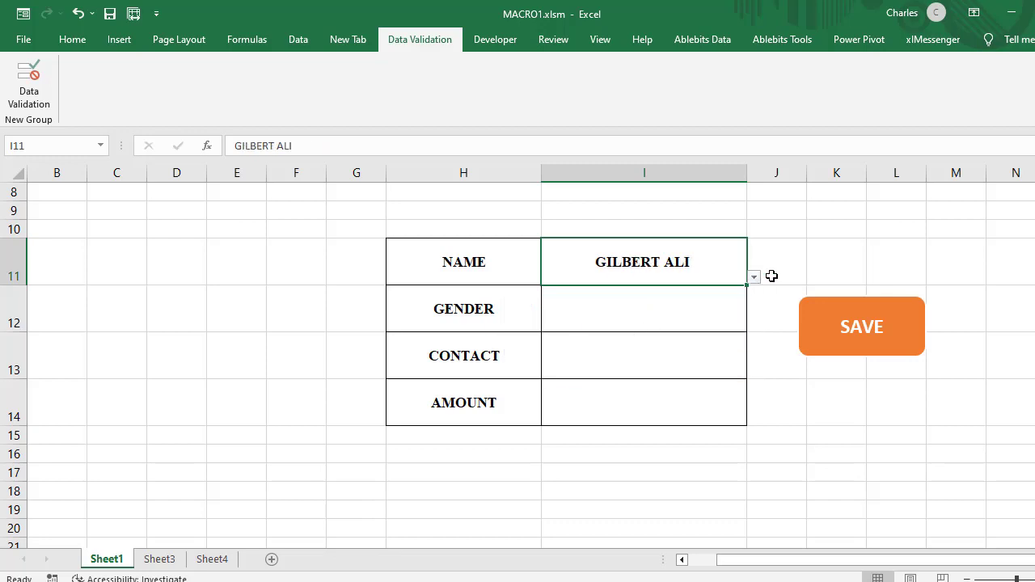
Step: Enter the gender options MALE and FEMALE in cells D100 and D101 of Sheet3
{"action": "left_click", "coordinate": [618, 299]}
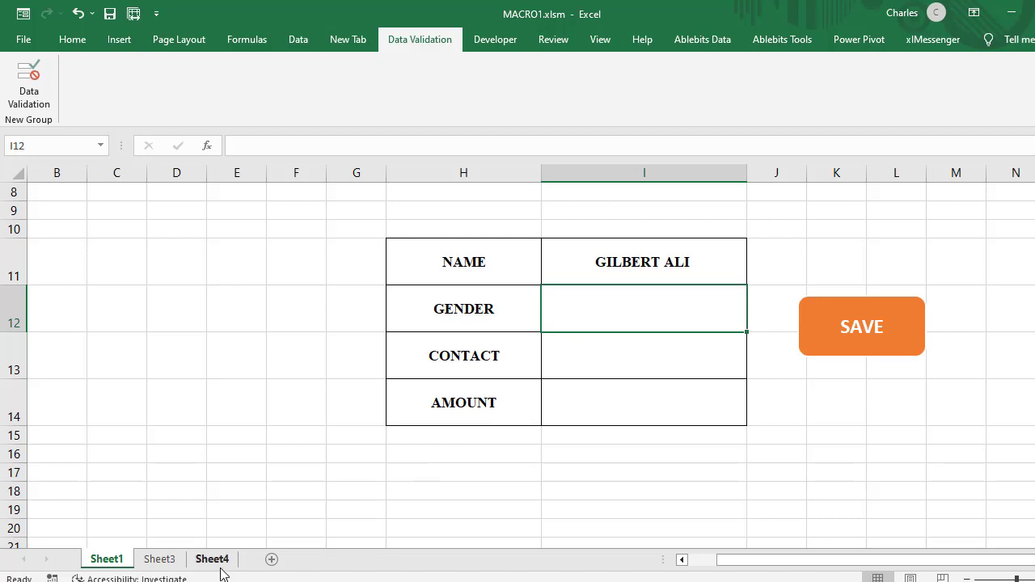
{"action": "left_click", "coordinate": [168, 561]}
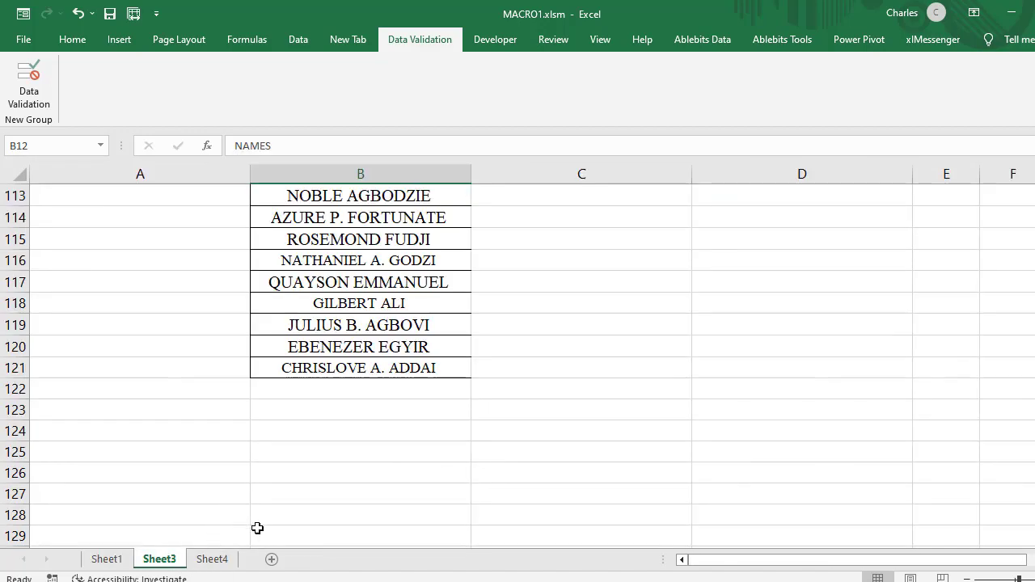
{"action": "scroll", "coordinate": [634, 369], "scroll_direction": "up", "scroll_amount": 5}
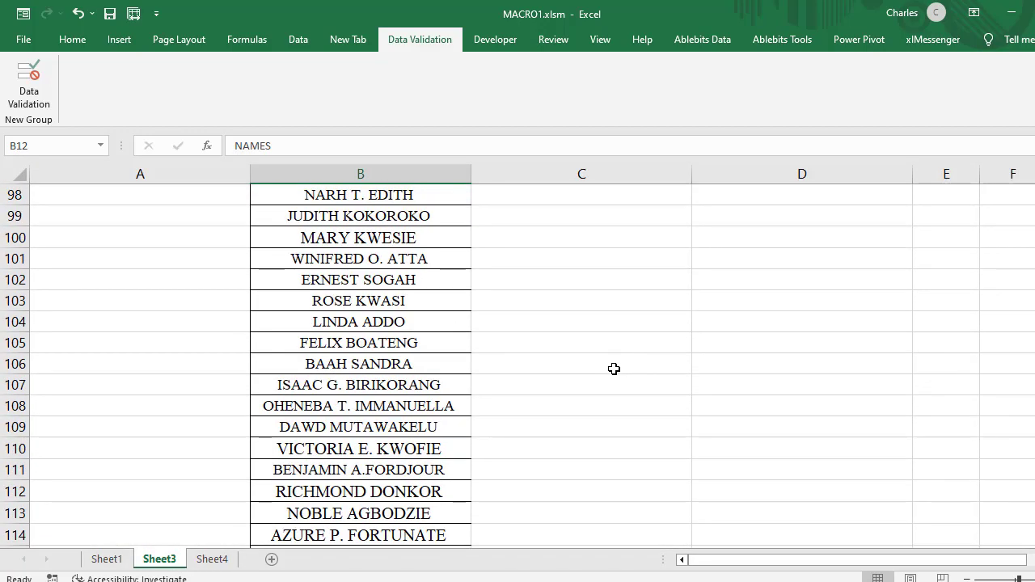
{"action": "left_click", "coordinate": [618, 254]}
{"action": "left_click", "coordinate": [739, 234]}
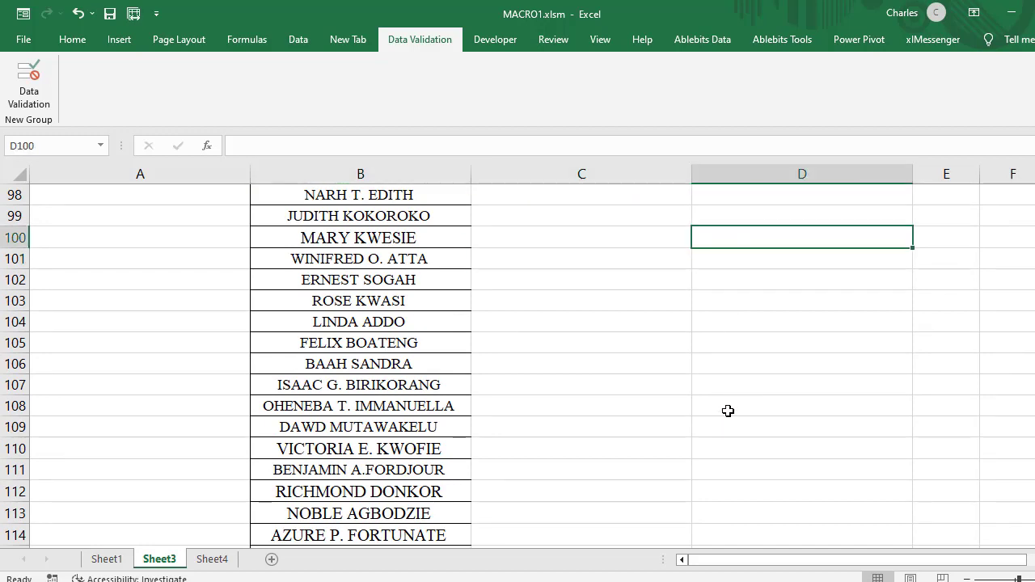
{"action": "type", "text": "MALE"}
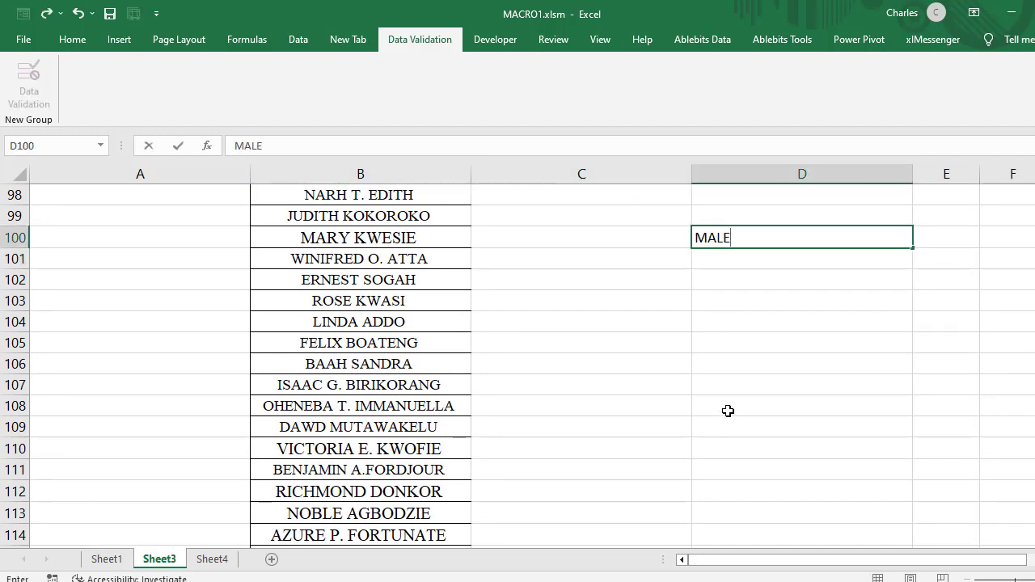
{"action": "key", "text": "Return"}
{"action": "type", "text": "FEMALE"}
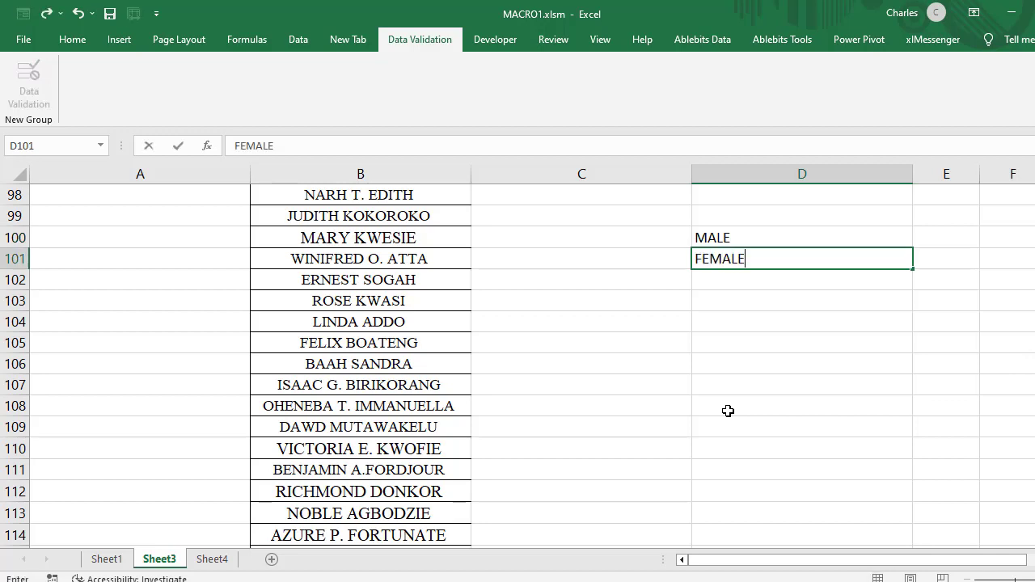
{"action": "key", "text": "Return"}
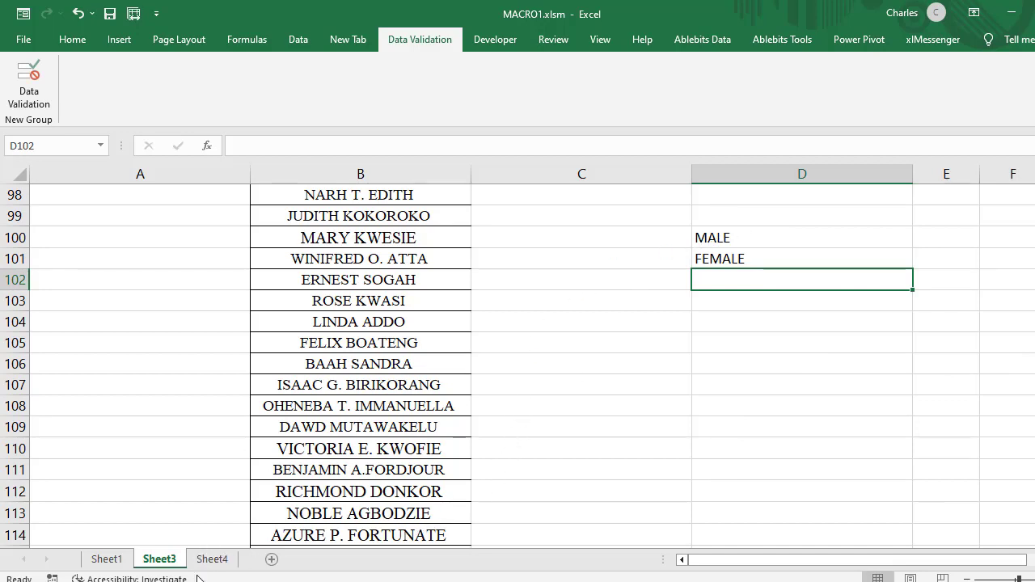
Step: Apply list data validation to the GENDER entry cell I12 on Sheet1, using Sheet3 cells D100:D101 as the source
{"action": "left_click", "coordinate": [106, 562]}
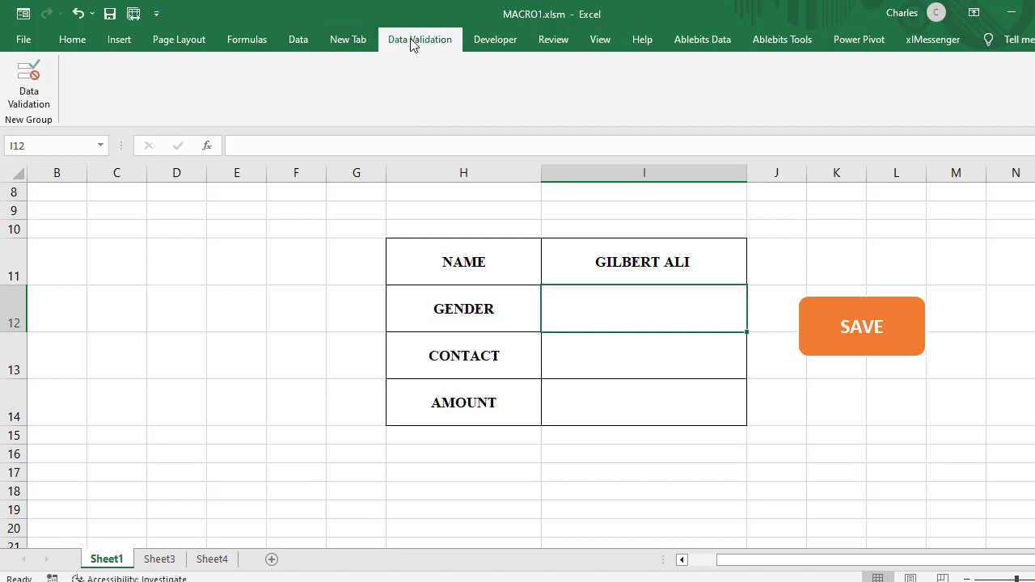
{"action": "left_click", "coordinate": [34, 105]}
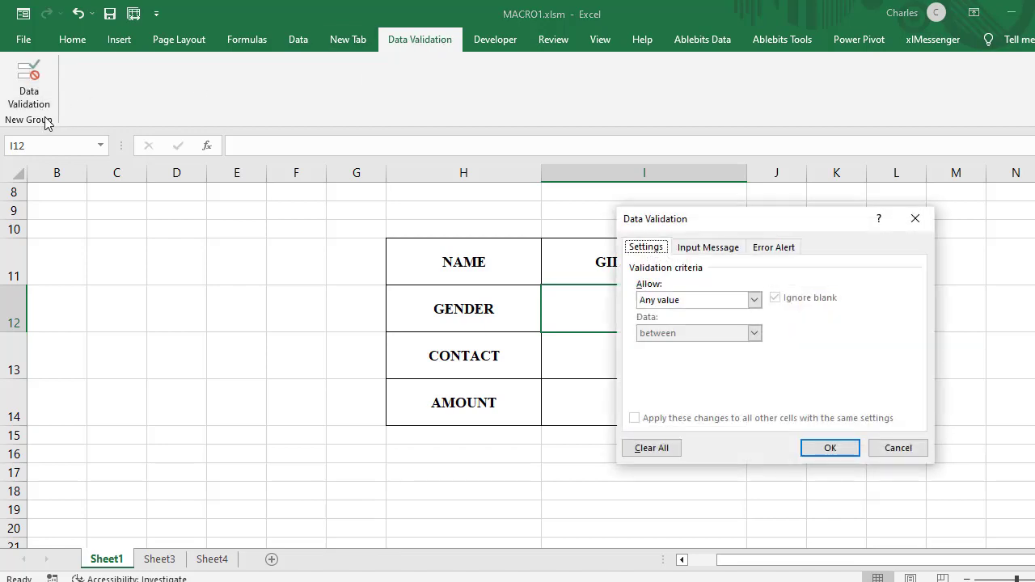
{"action": "left_click", "coordinate": [754, 300]}
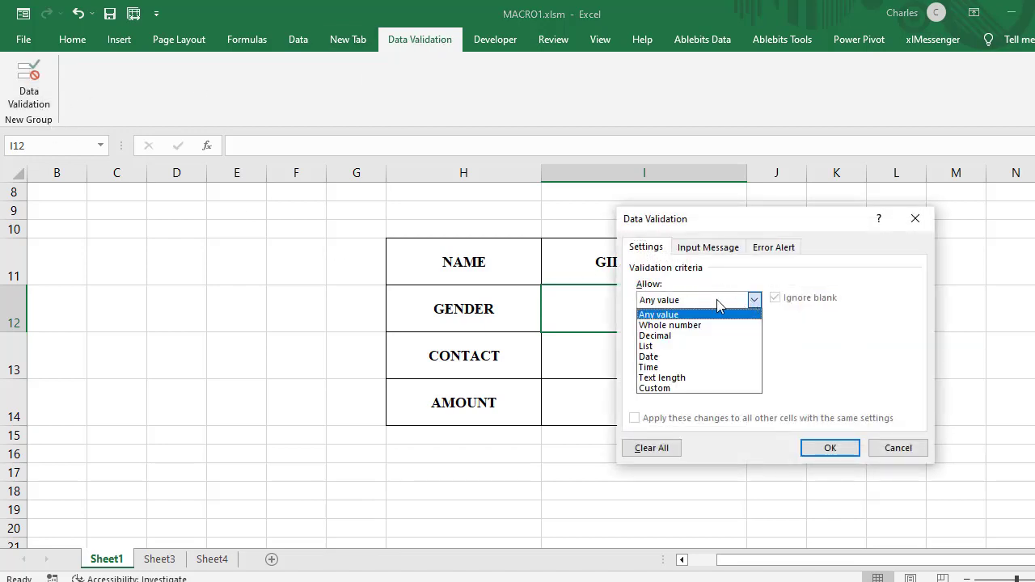
{"action": "left_click", "coordinate": [649, 346]}
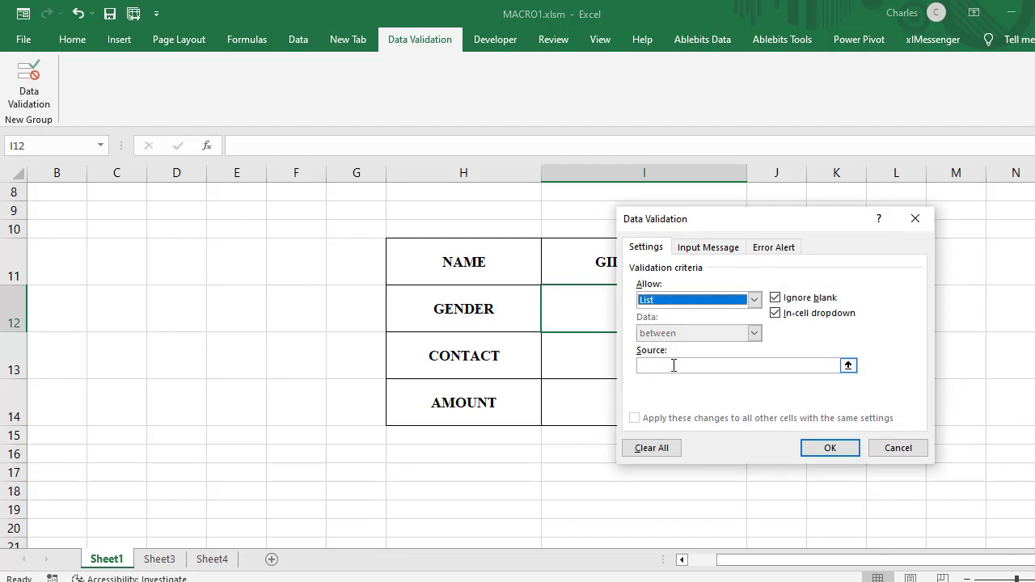
{"action": "left_click", "coordinate": [751, 366]}
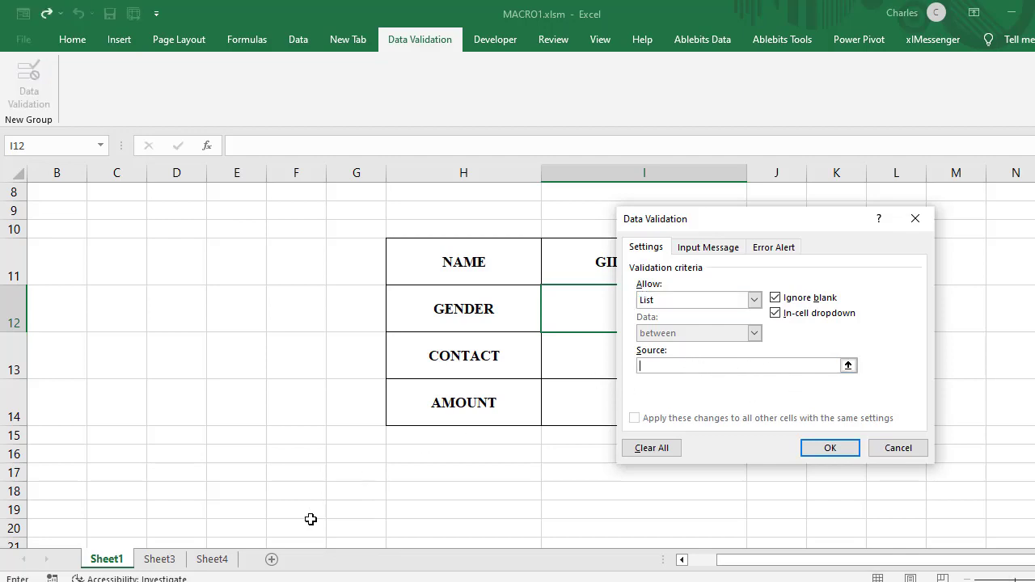
{"action": "type", "text": "="}
{"action": "left_click", "coordinate": [159, 559]}
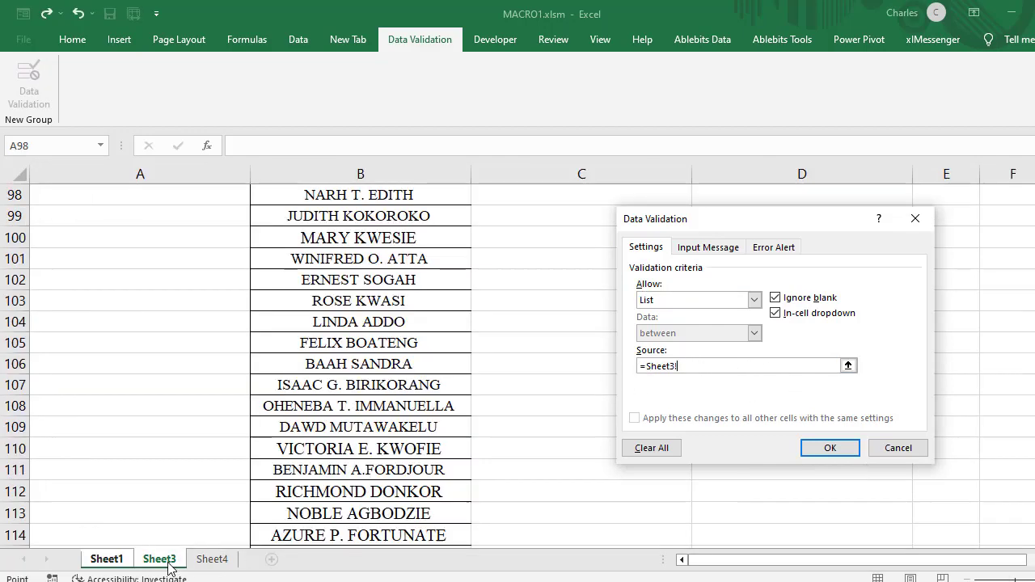
{"action": "left_click_drag", "start_coordinate": [815, 223], "coordinate": [397, 270]}
{"action": "left_click_drag", "start_coordinate": [728, 229], "coordinate": [753, 247]}
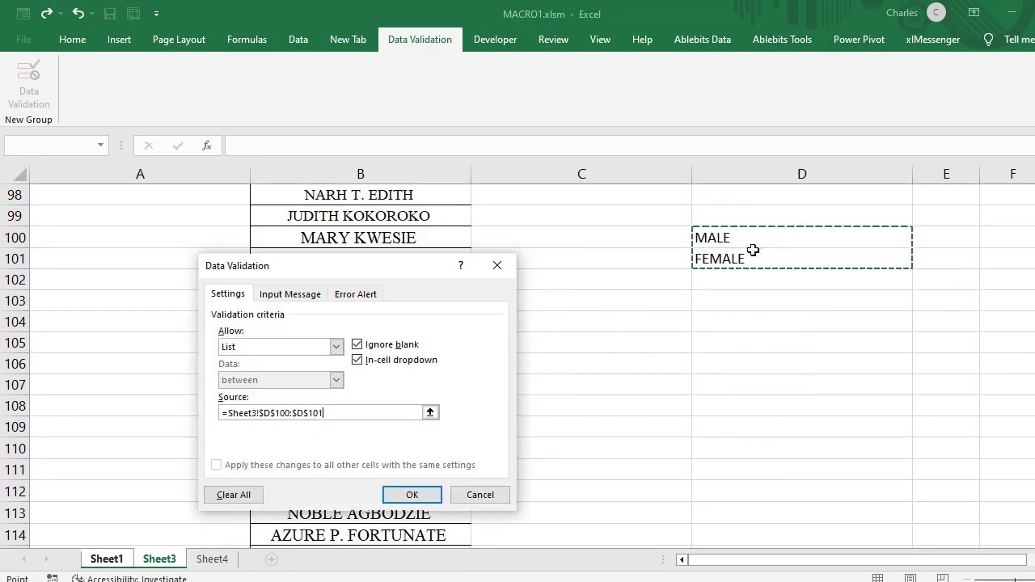
{"action": "left_click", "coordinate": [412, 494]}
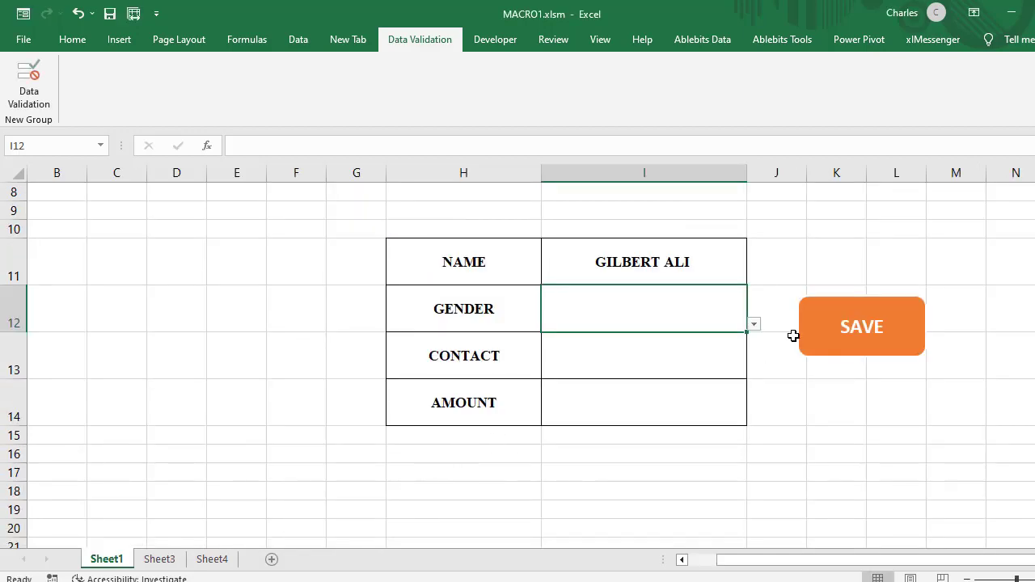
Step: Test the drop-down in the GENDER cell I12 by choosing MALE and then FEMALE
{"action": "left_click", "coordinate": [702, 363]}
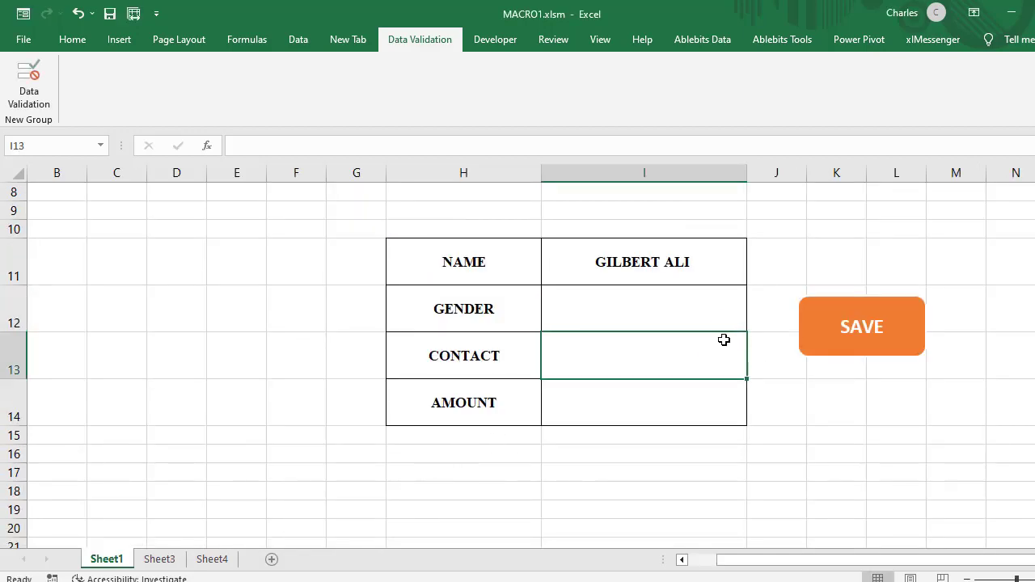
{"action": "left_click", "coordinate": [738, 327]}
{"action": "left_click", "coordinate": [754, 324]}
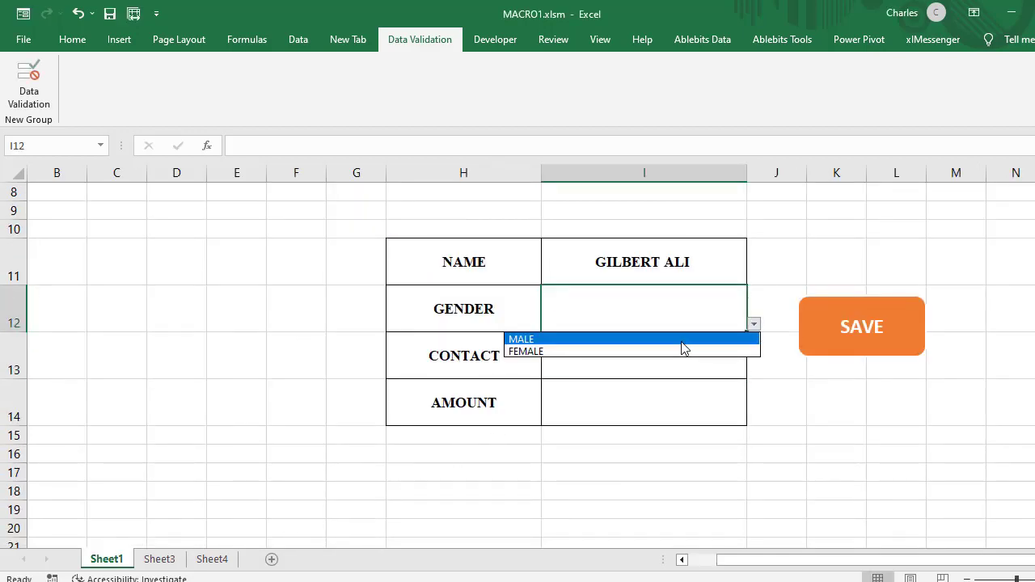
{"action": "left_click", "coordinate": [635, 340]}
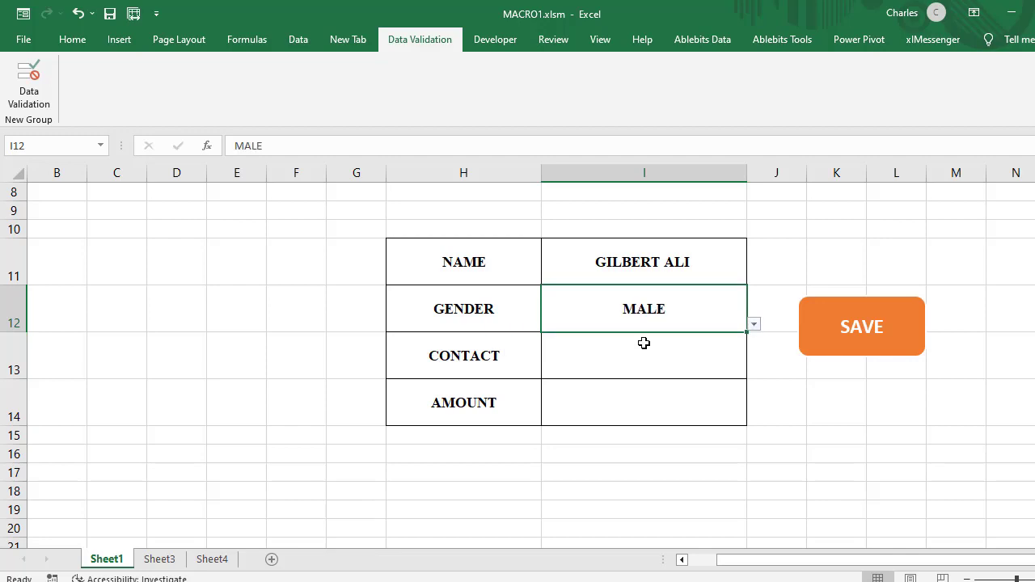
{"action": "left_click", "coordinate": [754, 327]}
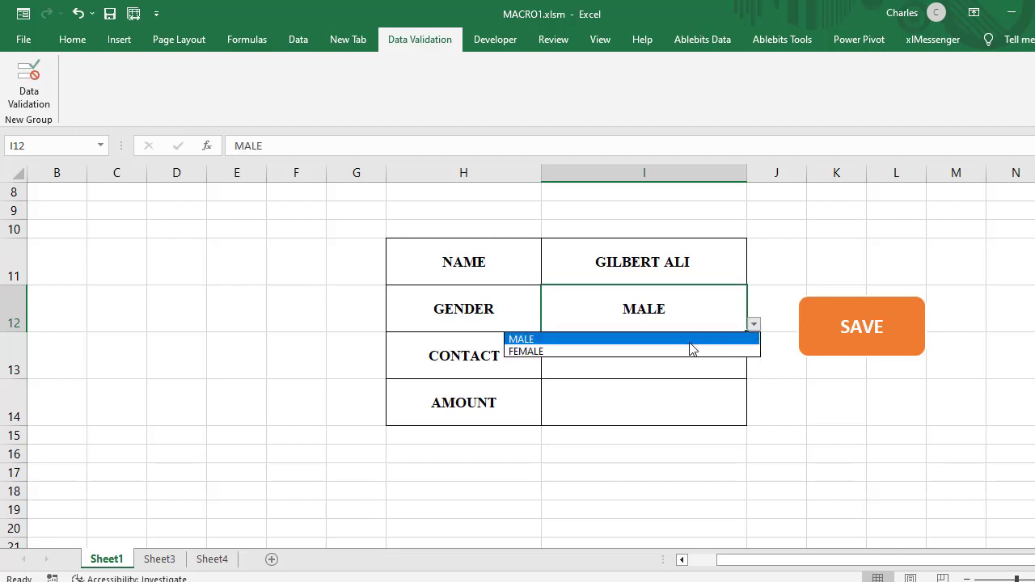
{"action": "left_click", "coordinate": [651, 350]}
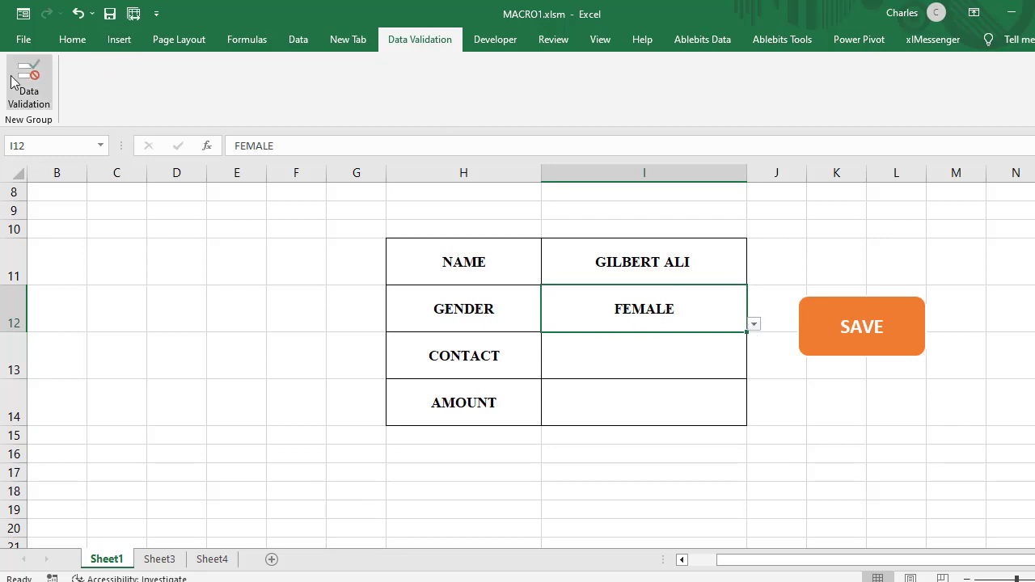
Step: Extend the list source of cell I12's data validation to Sheet3 cells D99:D101, including the blank cell above MALE
{"action": "left_click", "coordinate": [32, 95]}
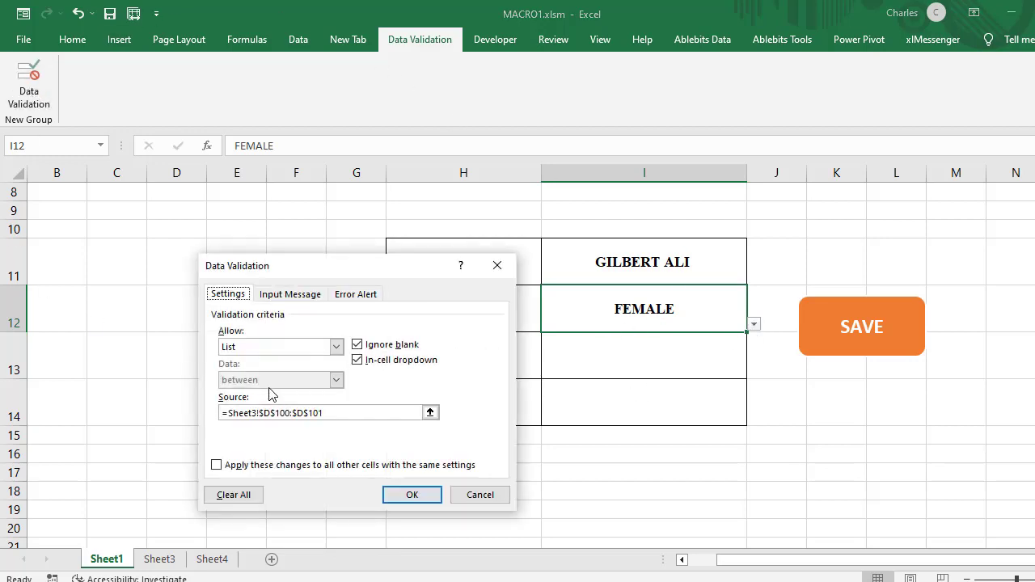
{"action": "left_click", "coordinate": [334, 410]}
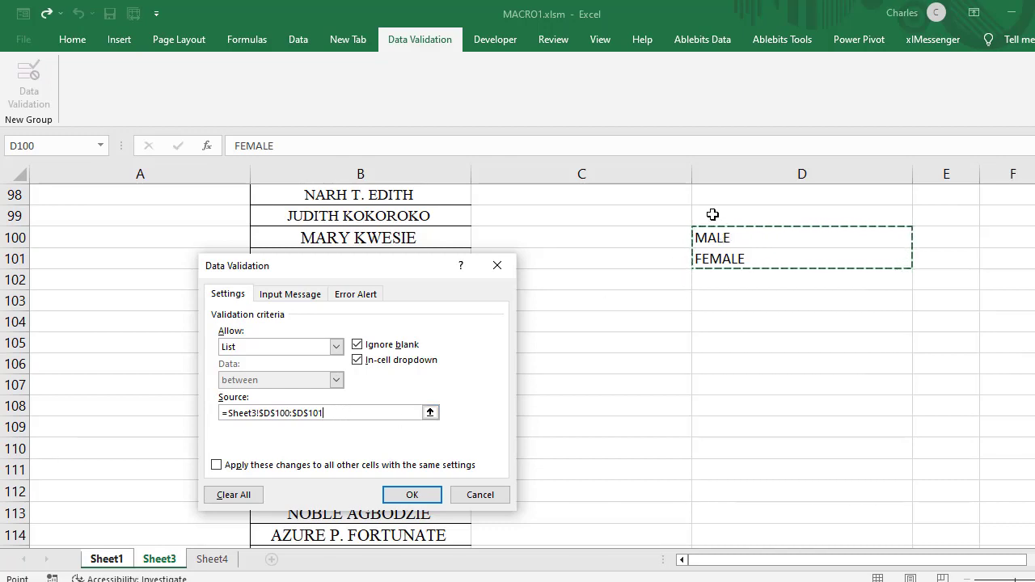
{"action": "left_click_drag", "start_coordinate": [702, 214], "coordinate": [761, 250]}
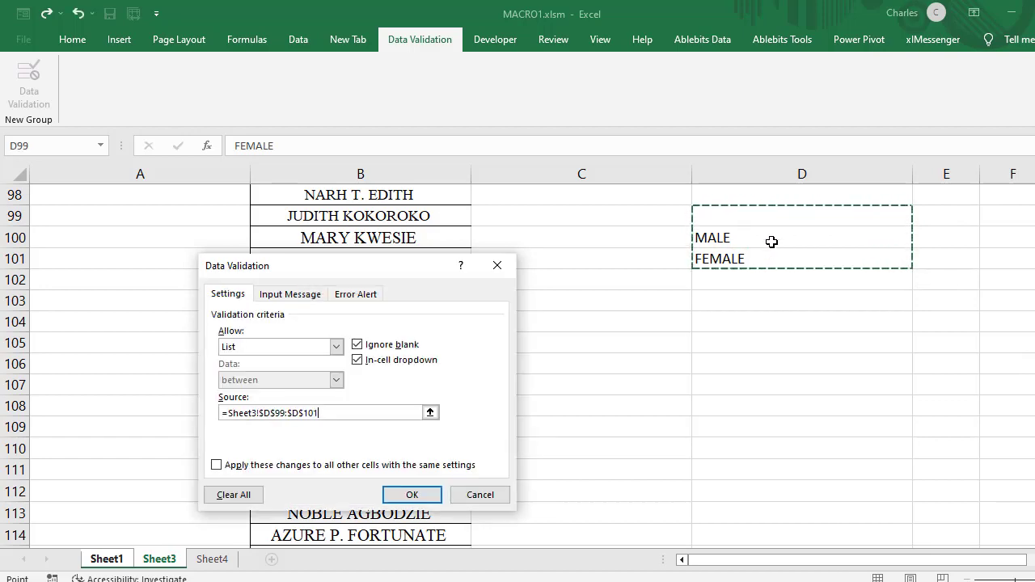
{"action": "left_click", "coordinate": [730, 216]}
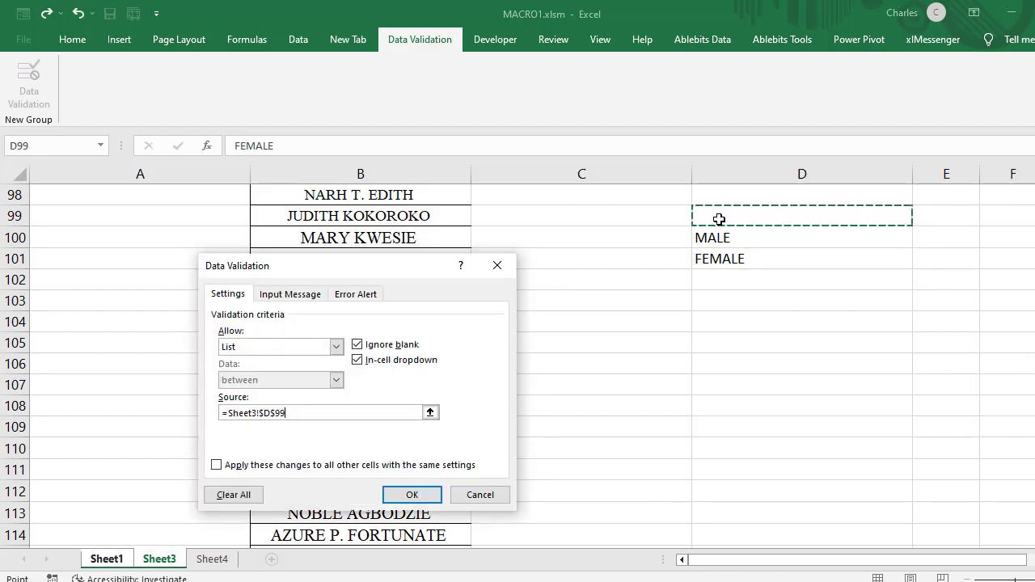
{"action": "left_click_drag", "start_coordinate": [729, 216], "coordinate": [758, 254]}
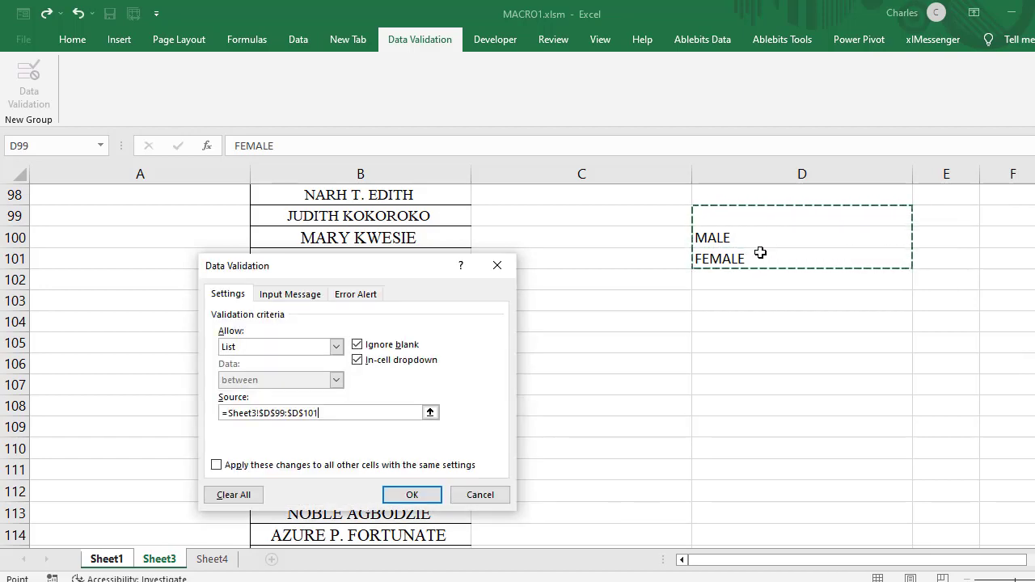
{"action": "left_click", "coordinate": [414, 496]}
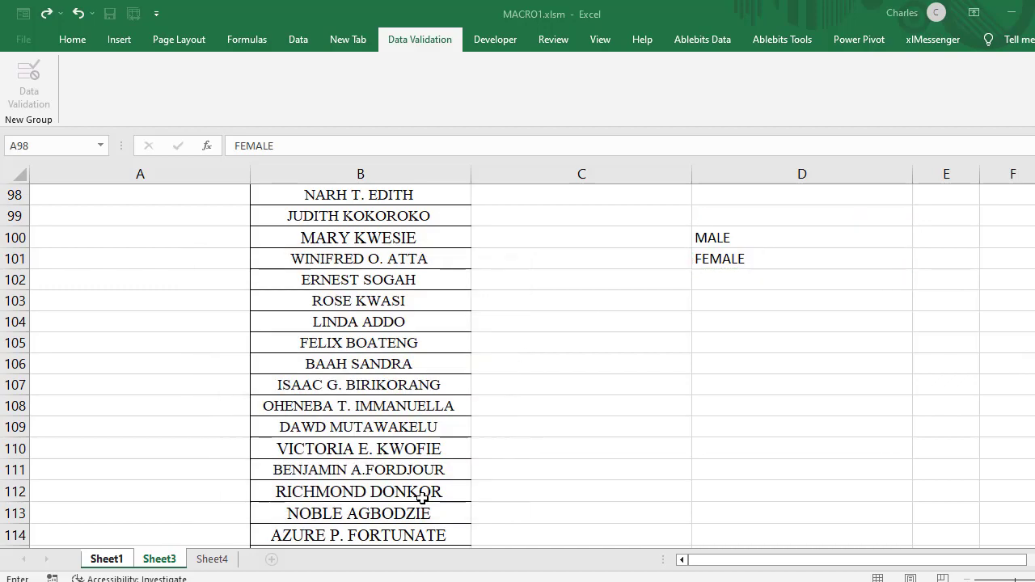
Step: Choose MALE from the drop-down in the GENDER cell I12, and select the NAME entry cell I11
{"action": "key", "text": "ctrl+Page_Up"}
{"action": "left_click", "coordinate": [755, 325]}
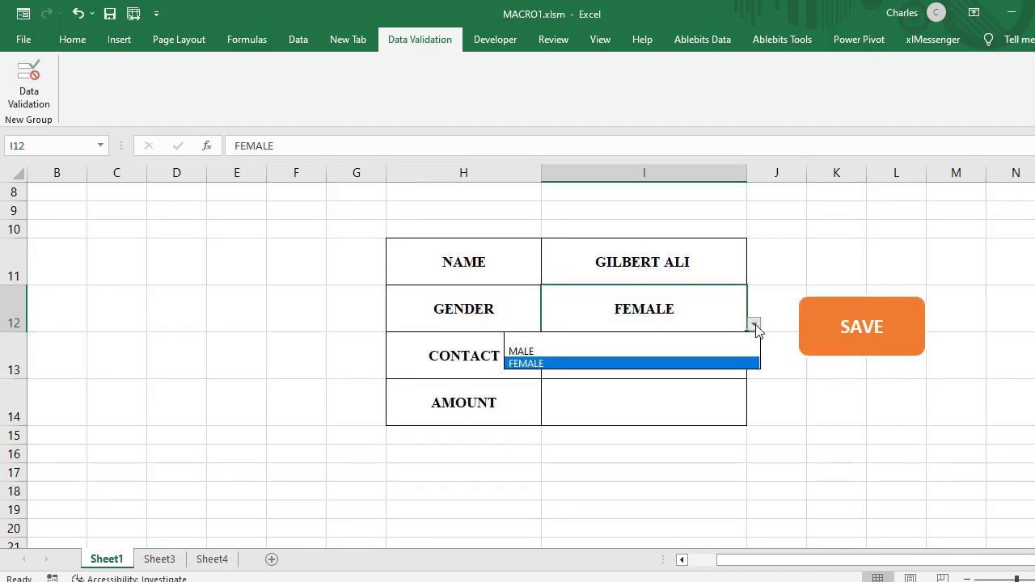
{"action": "left_click", "coordinate": [604, 353]}
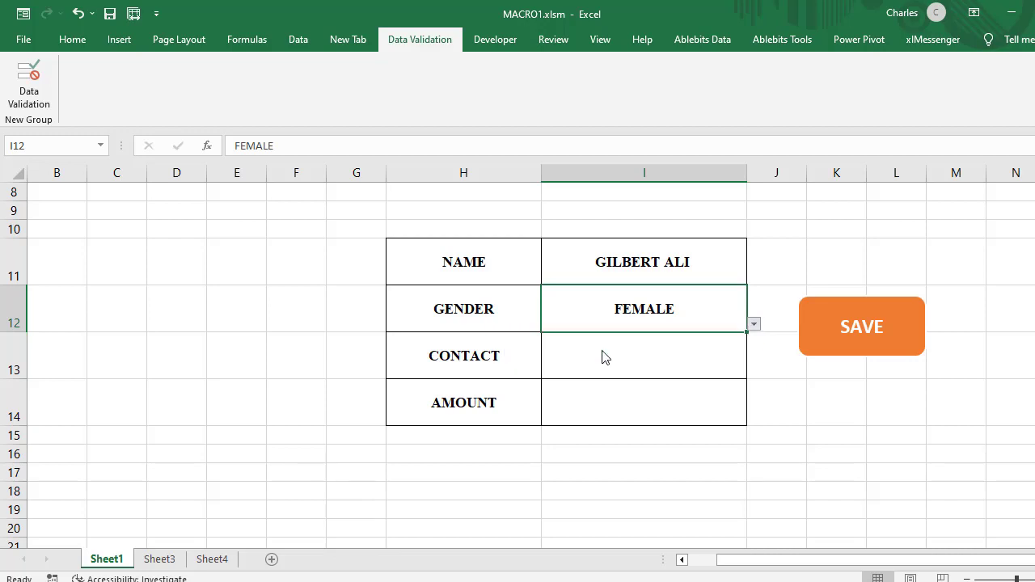
{"action": "left_click", "coordinate": [631, 366]}
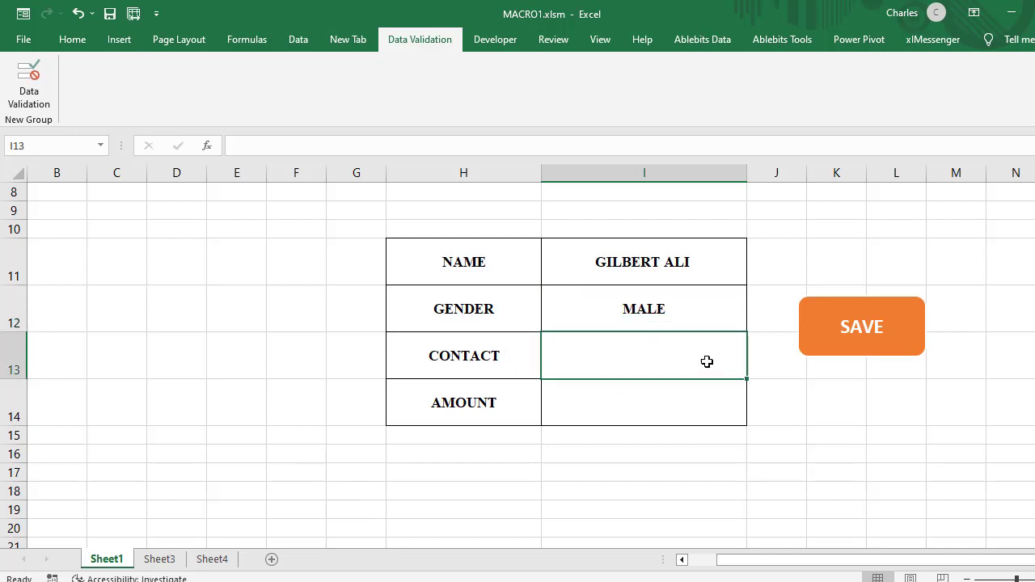
{"action": "left_click", "coordinate": [689, 257]}
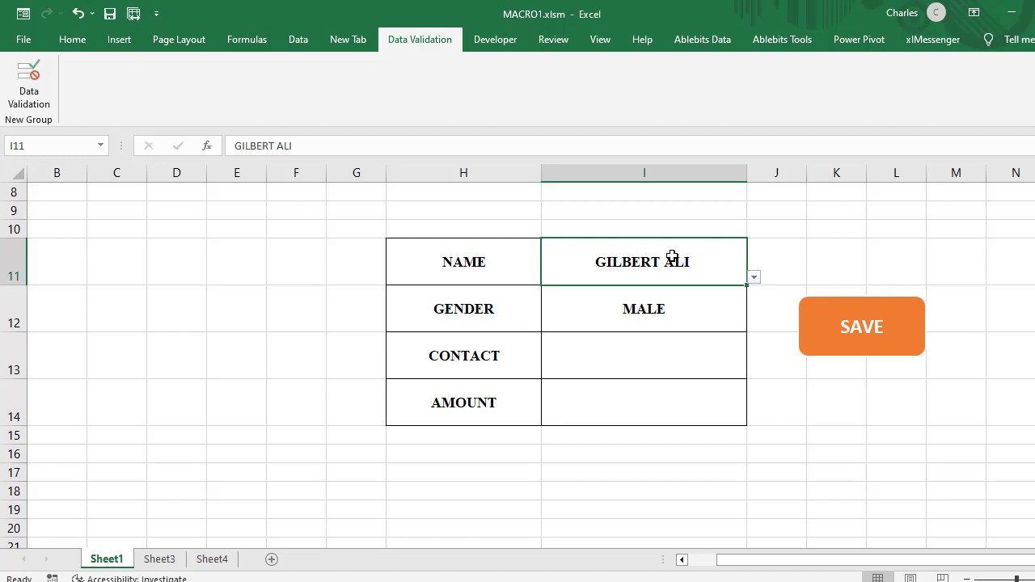